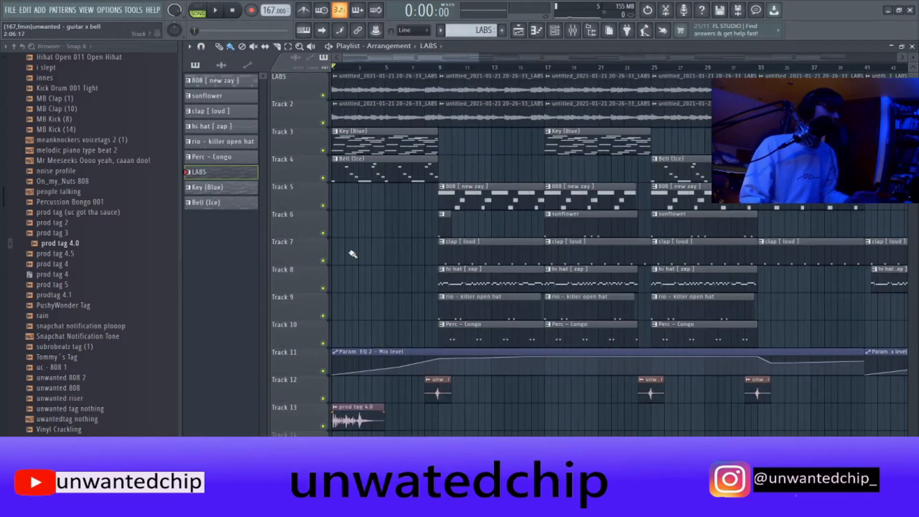
Open the LABS channel's instrument to examine its Peel Guitar Ensemble preset, and close it again.
{"action": "key", "text": "F6"}
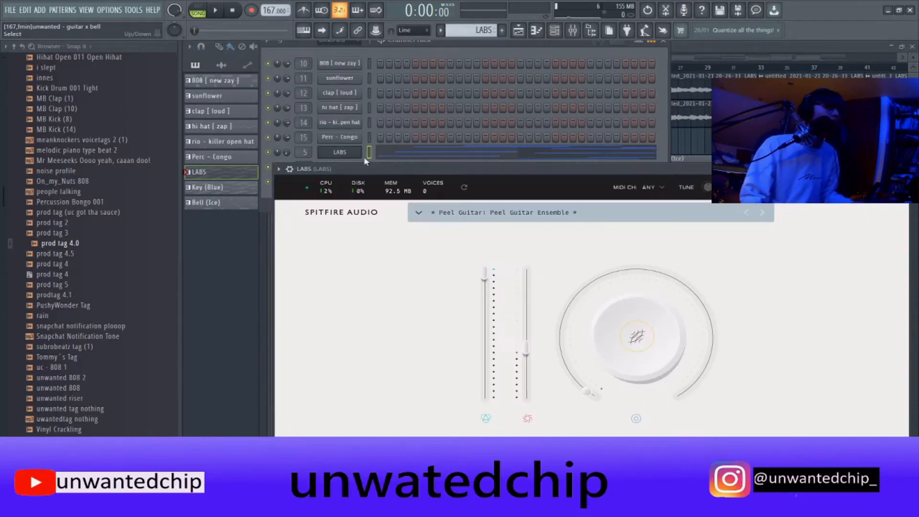
{"action": "left_click", "coordinate": [355, 153]}
{"action": "left_click_drag", "start_coordinate": [456, 170], "coordinate": [371, 149]}
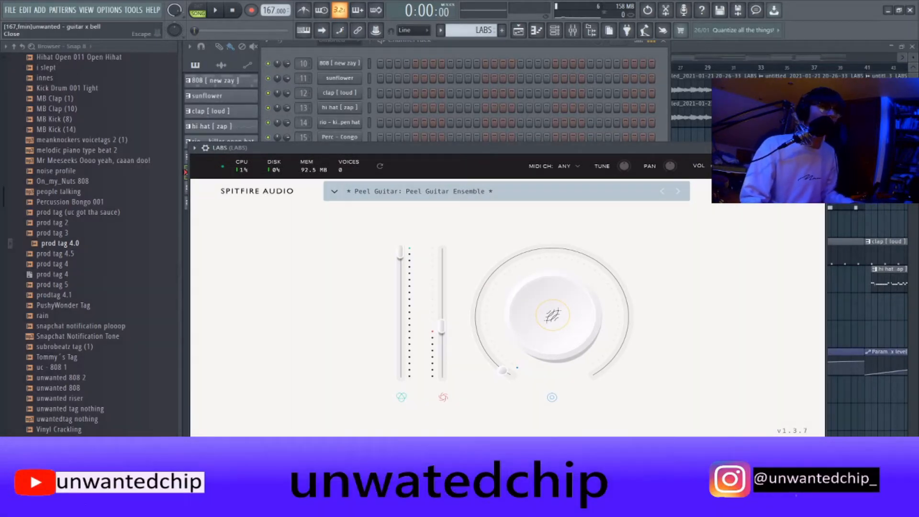
{"action": "left_click", "coordinate": [818, 148]}
Solo the LABS channel and play back its melody in the piano roll.
{"action": "left_click_drag", "start_coordinate": [287, 152], "coordinate": [286, 151]}
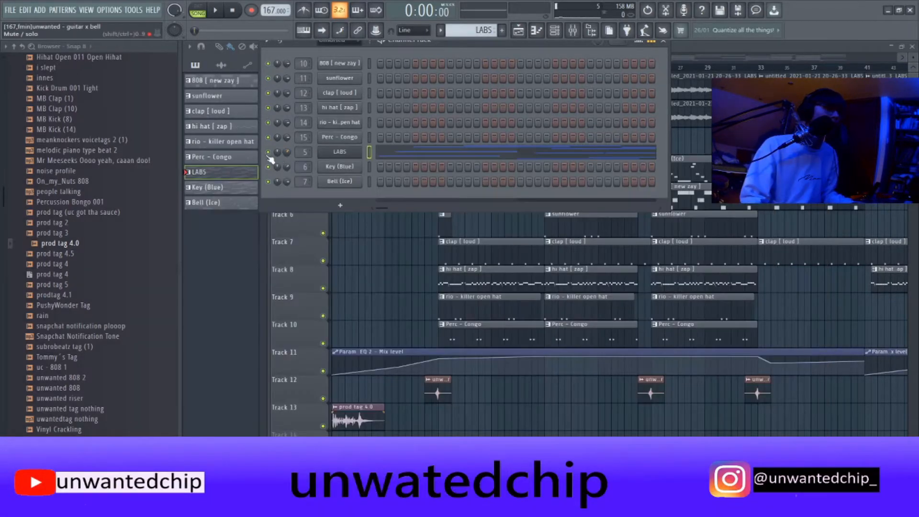
{"action": "right_click", "coordinate": [269, 152]}
{"action": "left_click", "coordinate": [282, 158]}
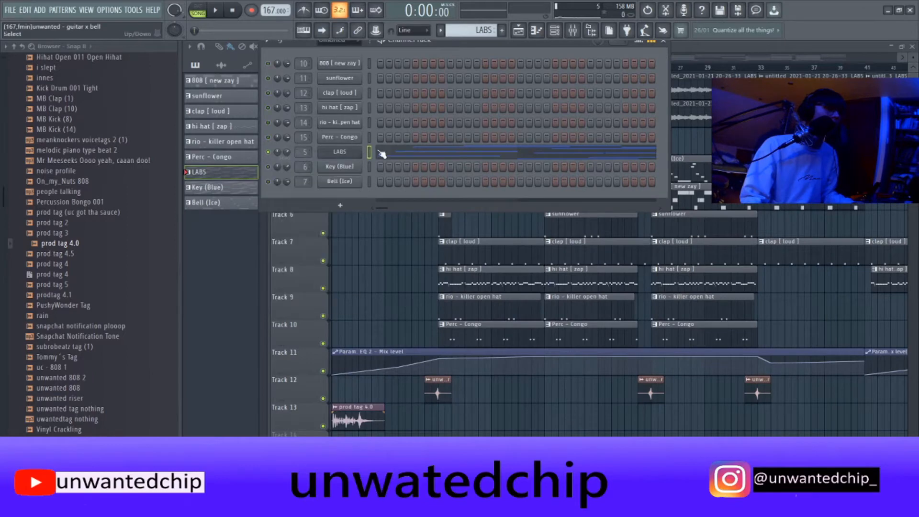
{"action": "left_click", "coordinate": [418, 156]}
{"action": "key", "text": "space"}
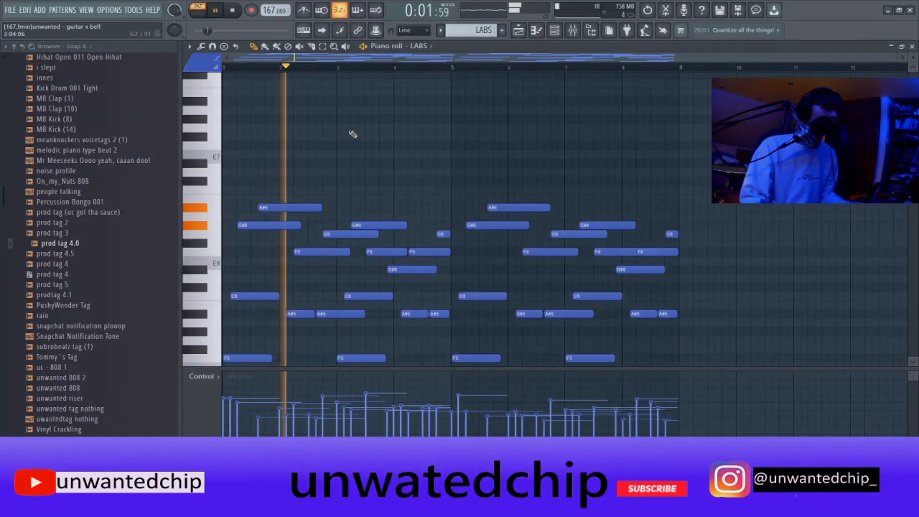
{"action": "scroll", "coordinate": [353, 134], "scroll_direction": "down", "scroll_amount": 3}
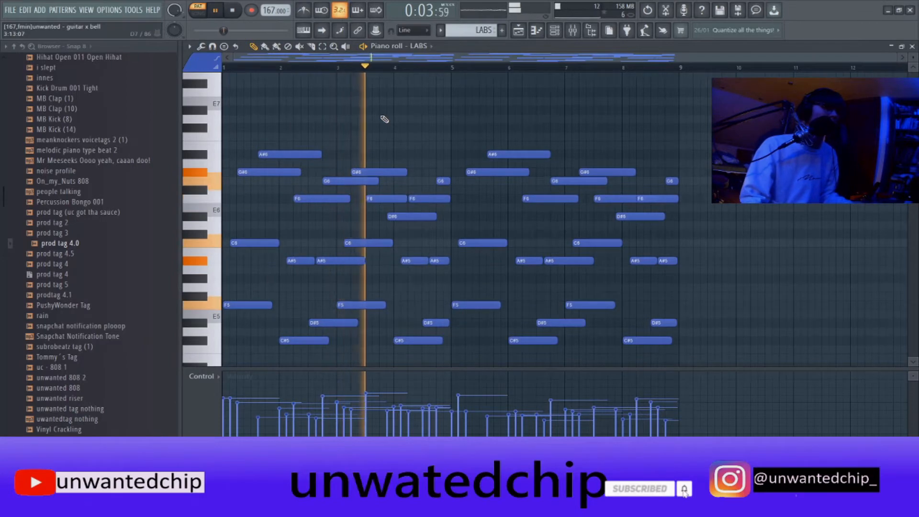
{"action": "scroll", "coordinate": [382, 117], "scroll_direction": "down", "scroll_amount": 3}
{"action": "key", "text": "space"}
Lower the first G#6 note one octave to compare it with the opening F5 and C6 notes, and raise it back.
{"action": "scroll", "coordinate": [279, 131], "scroll_direction": "up", "scroll_amount": 3}
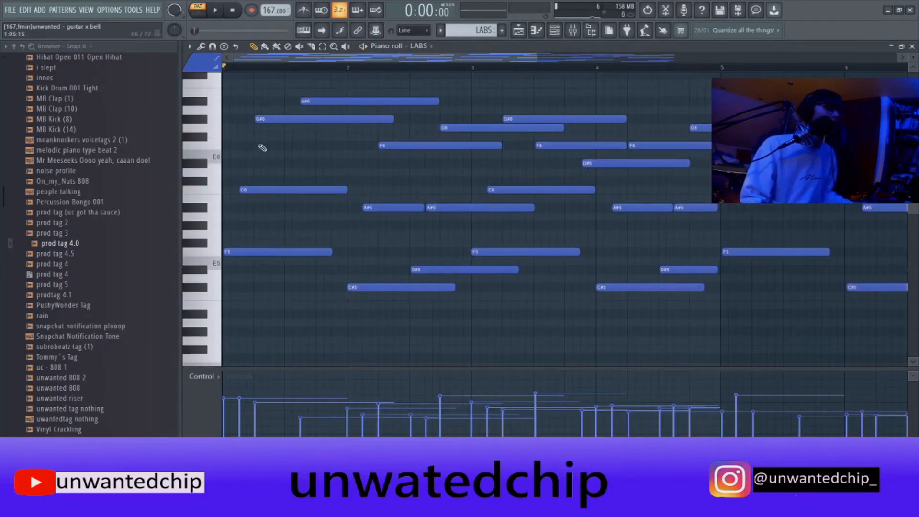
{"action": "left_click_drag", "start_coordinate": [286, 119], "coordinate": [287, 224]}
{"action": "left_click", "coordinate": [253, 252]}
{"action": "left_click", "coordinate": [273, 190]}
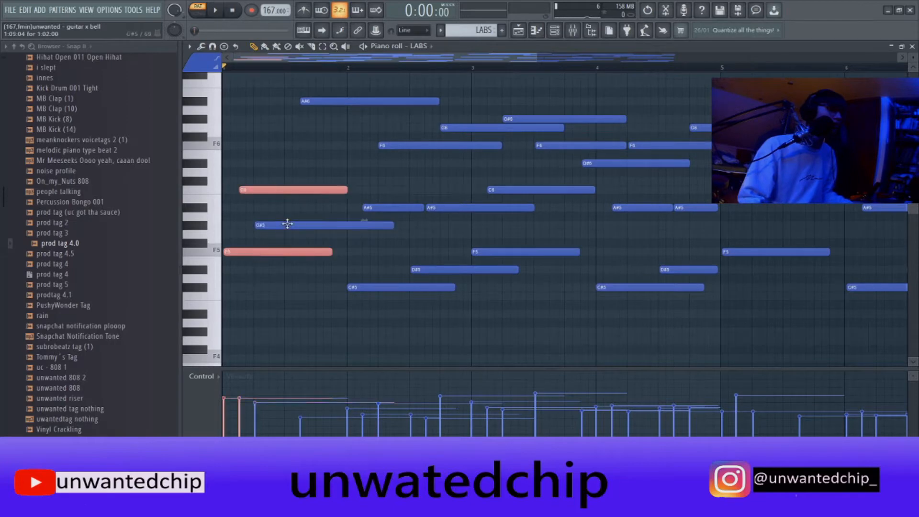
{"action": "left_click", "coordinate": [283, 218], "text": "ctrl"}
{"action": "left_click_drag", "start_coordinate": [276, 225], "coordinate": [280, 232]}
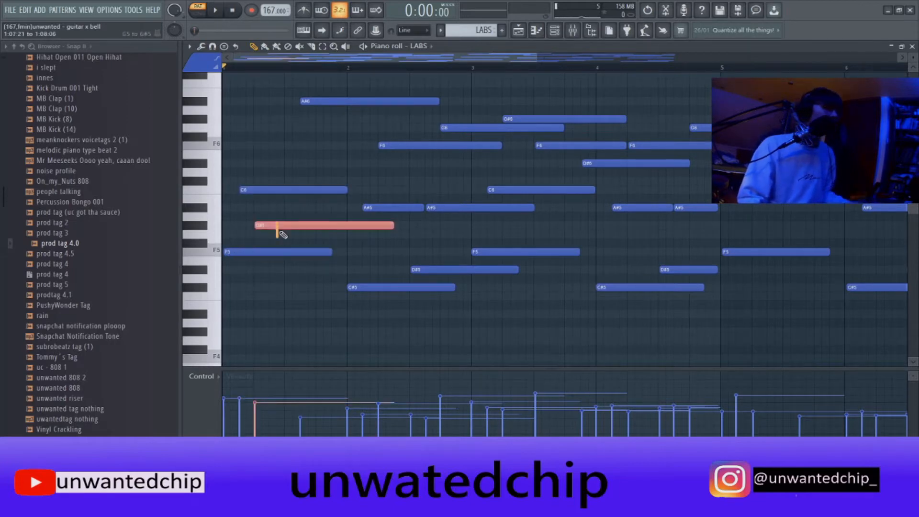
{"action": "key", "text": "ctrl+Up"}
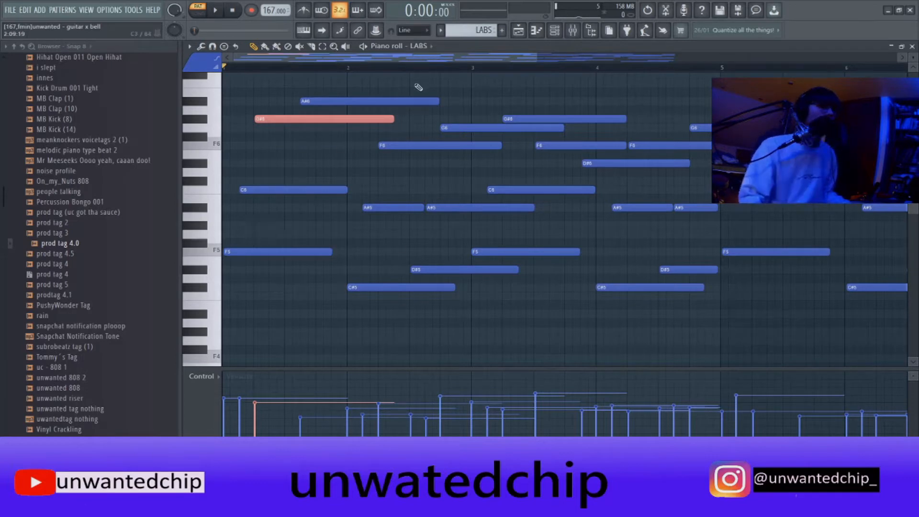
{"action": "key", "text": "ctrl+d"}
Audition the melody's F5 and C#5 root notes on the piano roll keyboard.
{"action": "scroll", "coordinate": [219, 244], "scroll_direction": "down", "scroll_amount": 3}
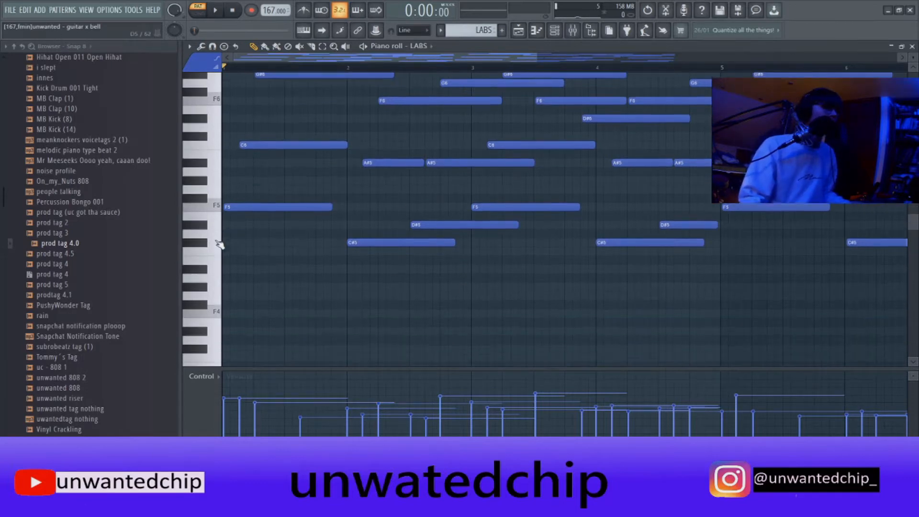
{"action": "left_click", "coordinate": [217, 202]}
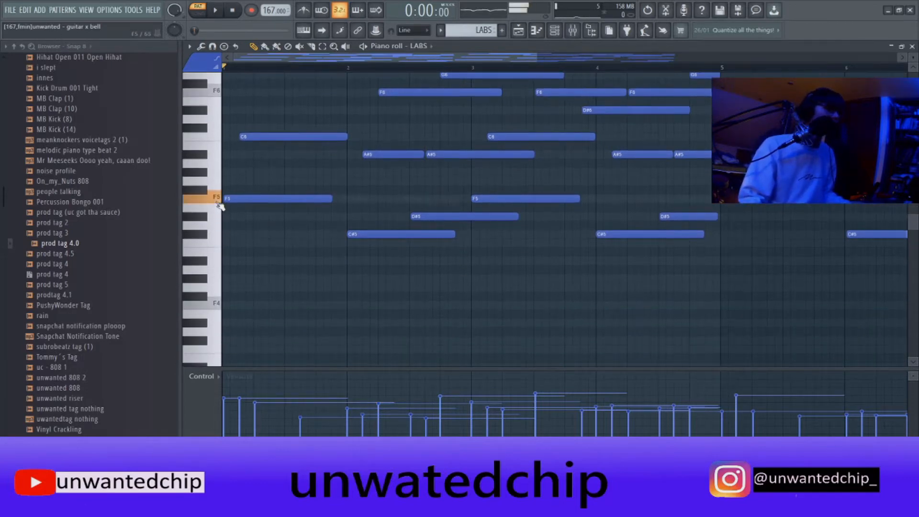
{"action": "left_click", "coordinate": [203, 237]}
{"action": "scroll", "coordinate": [318, 275], "scroll_direction": "up", "scroll_amount": 3}
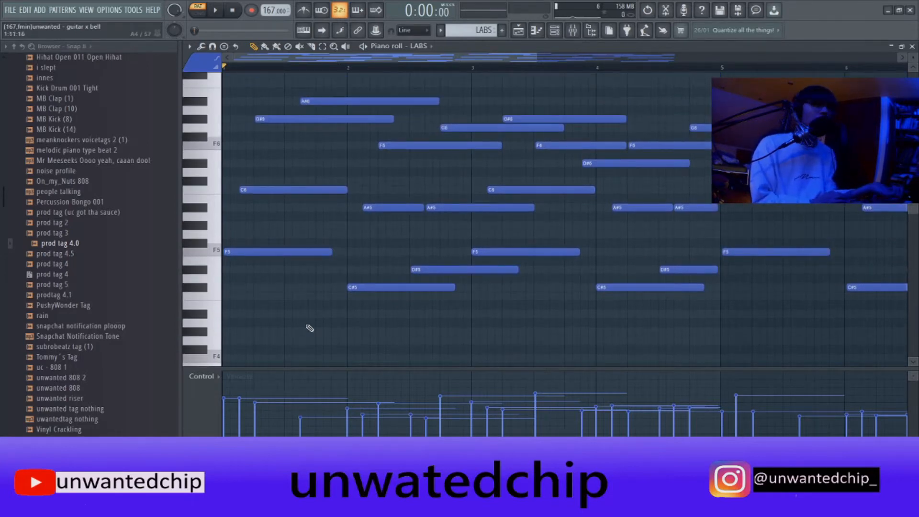
Select all notes in the first four bars of the LABS melody to examine the repeating phrase, and deselect them.
{"action": "scroll", "coordinate": [337, 158], "scroll_direction": "down", "scroll_amount": 3, "text": "ctrl"}
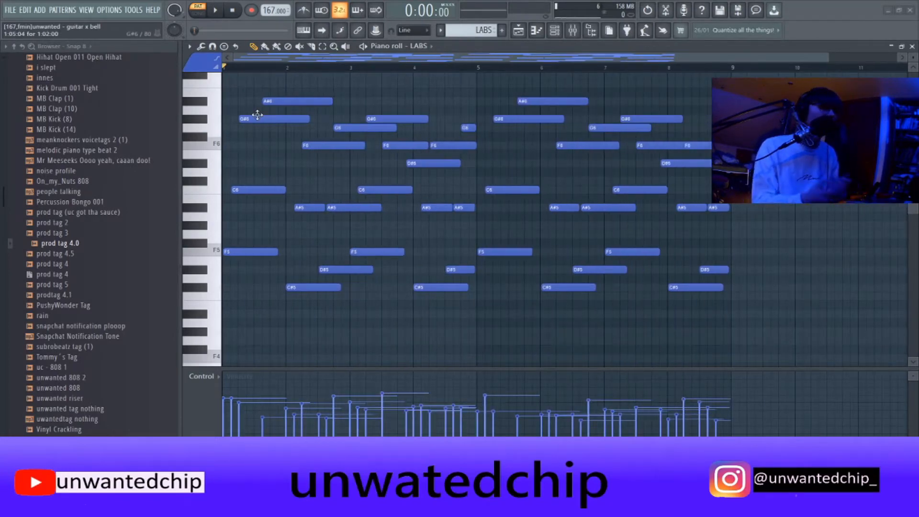
{"action": "left_click_drag", "start_coordinate": [238, 88], "coordinate": [476, 312]}
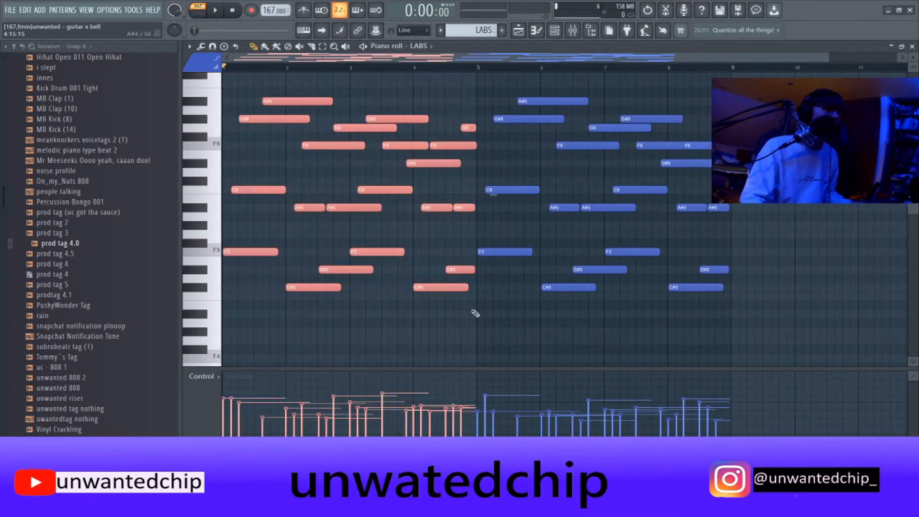
{"action": "mouse_move", "coordinate": [331, 101]}
{"action": "left_mouse_down"}
{"action": "mouse_move", "coordinate": [343, 102]}
{"action": "mouse_move", "coordinate": [335, 102]}
{"action": "left_mouse_up"}
{"action": "key", "text": "ctrl+d"}
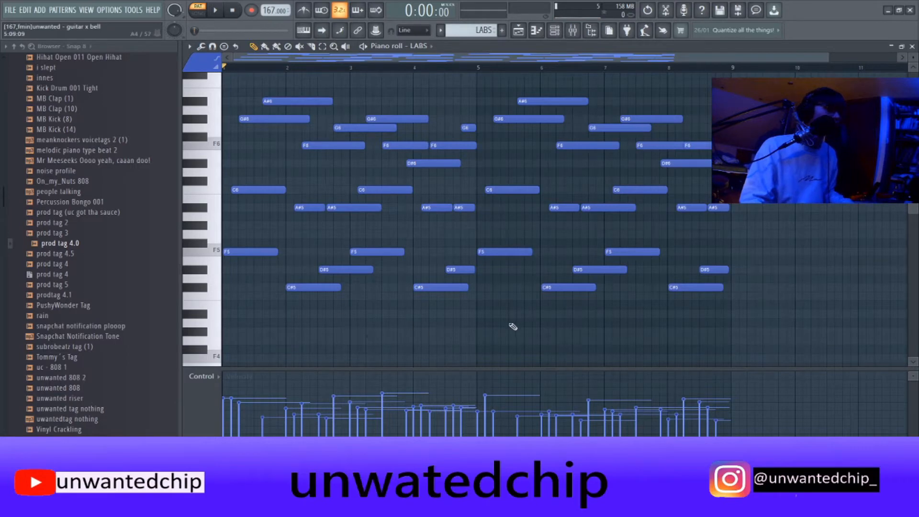
Examine the ValhallaSupermassive and Wider effects on the LABS mixer track, and close them.
{"action": "key", "text": "F7"}
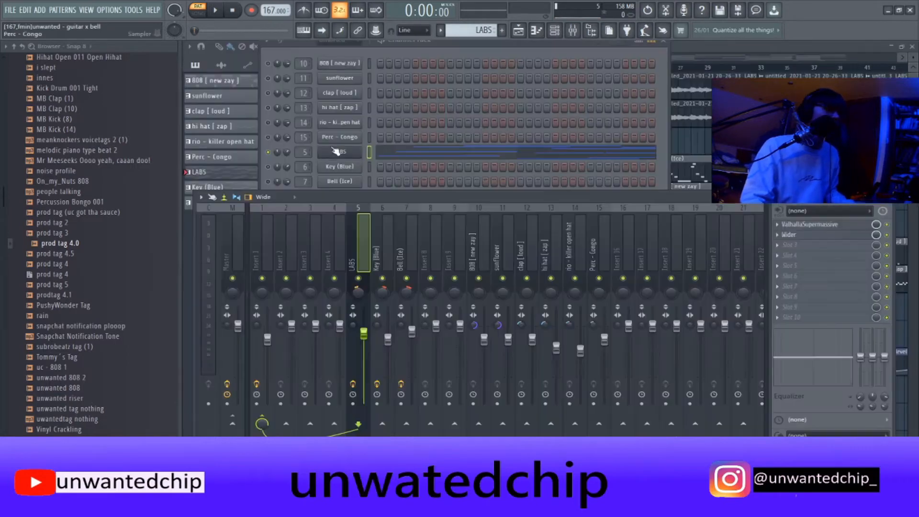
{"action": "left_click", "coordinate": [818, 229]}
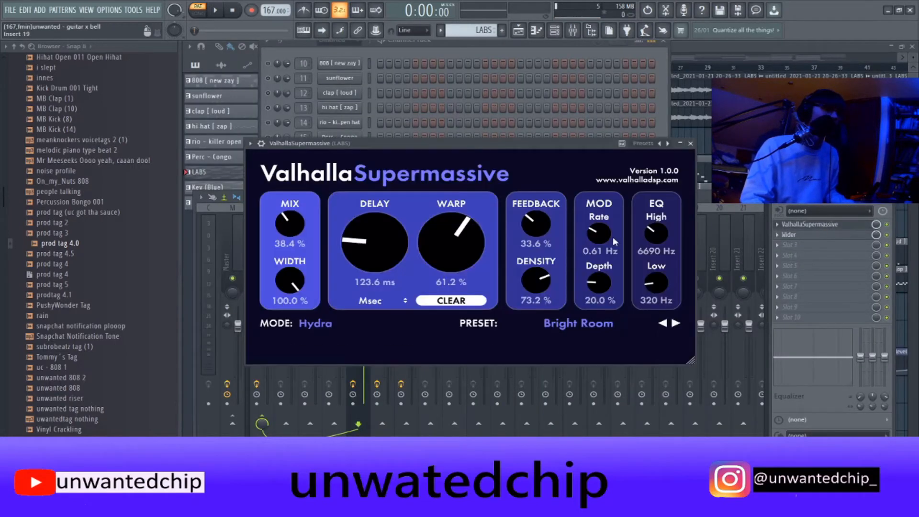
{"action": "left_click_drag", "start_coordinate": [412, 136], "coordinate": [450, 138]}
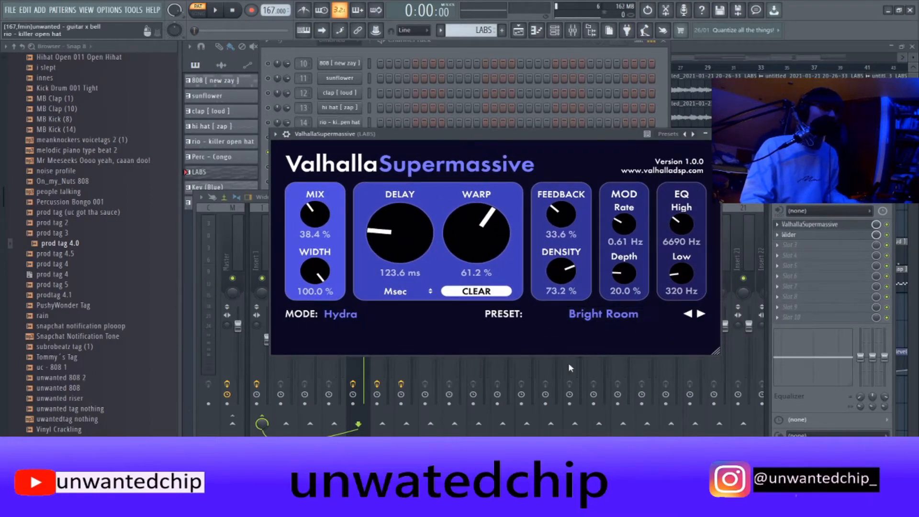
{"action": "left_click", "coordinate": [818, 224]}
{"action": "left_click", "coordinate": [819, 235]}
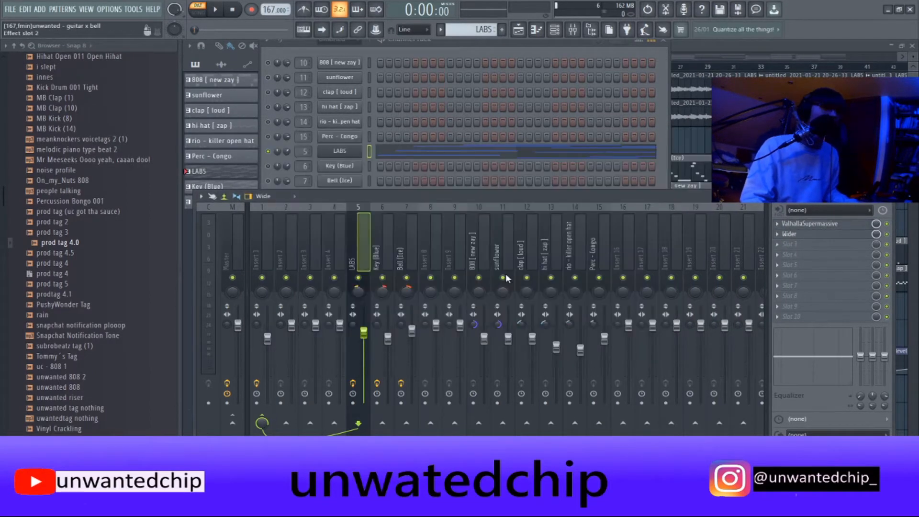
{"action": "left_click", "coordinate": [611, 157]}
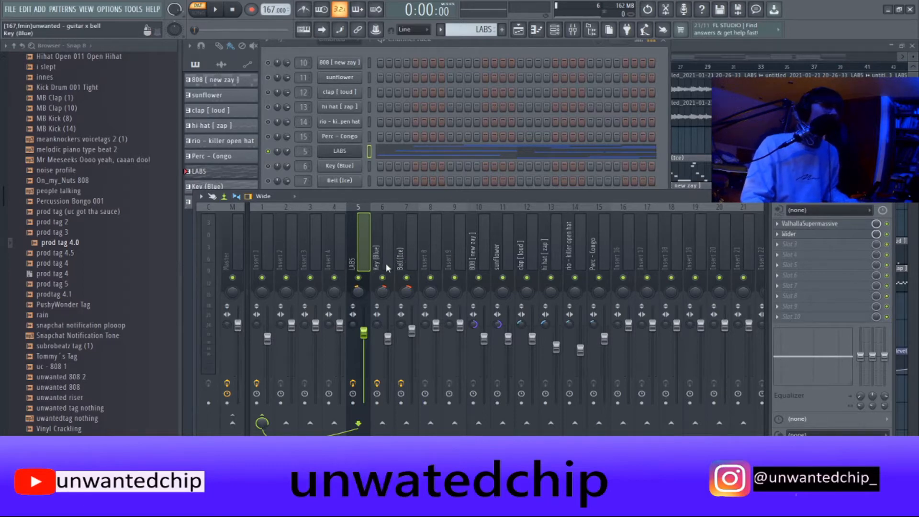
Examine the sampler and time-stretching pitch settings of the LABS audio clips on the first two playlist tracks.
{"action": "left_click", "coordinate": [353, 403]}
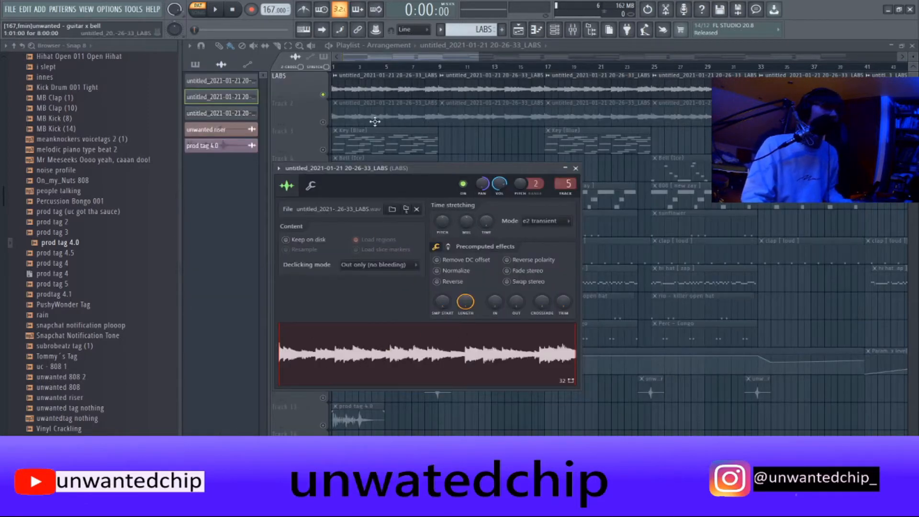
{"action": "double_click", "coordinate": [404, 115]}
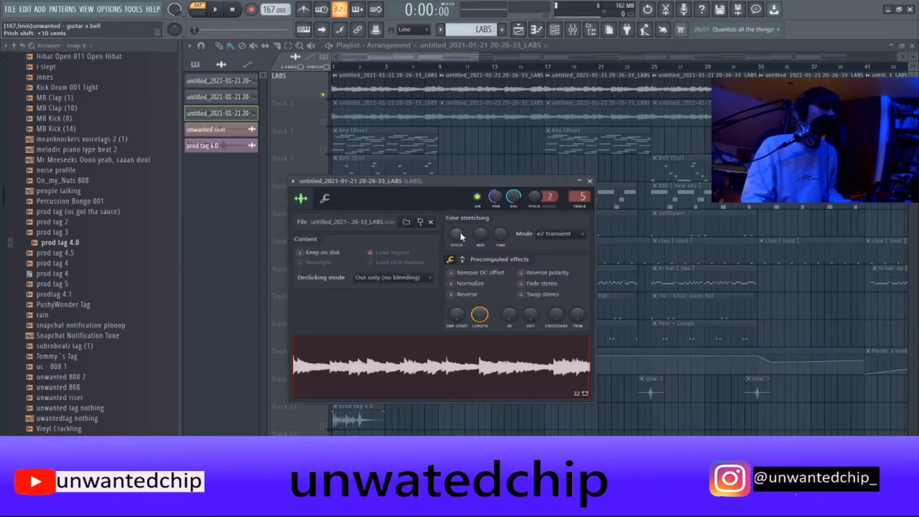
{"action": "left_click", "coordinate": [590, 181]}
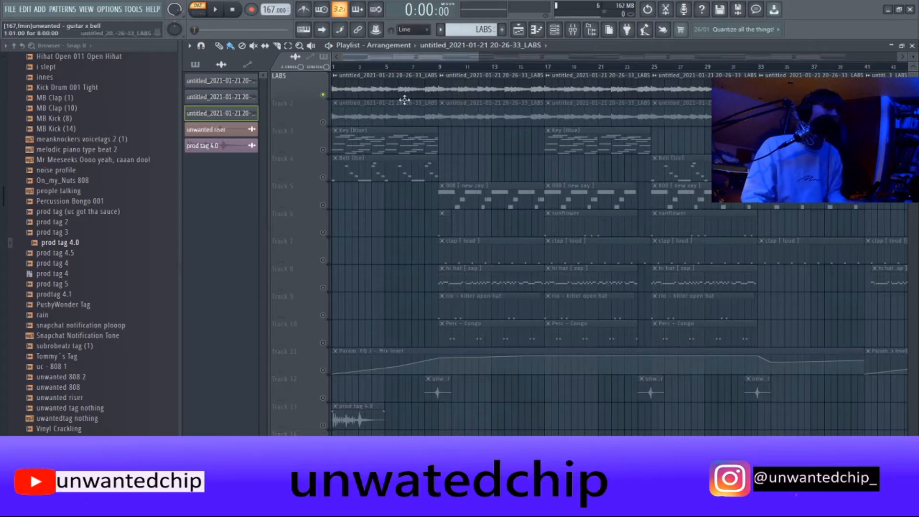
{"action": "left_click_drag", "start_coordinate": [406, 85], "coordinate": [406, 120]}
{"action": "left_click", "coordinate": [372, 237], "text": "ctrl"}
{"action": "key", "text": "F9"}
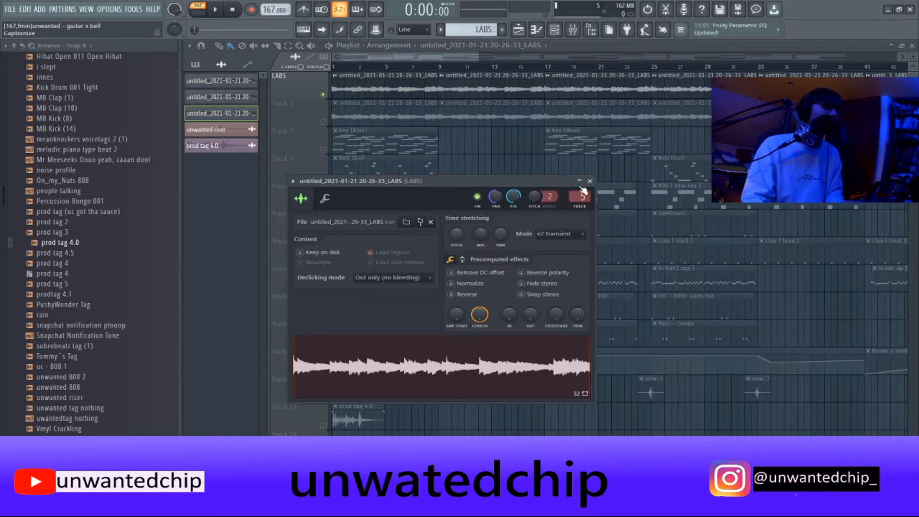
{"action": "left_click", "coordinate": [590, 181]}
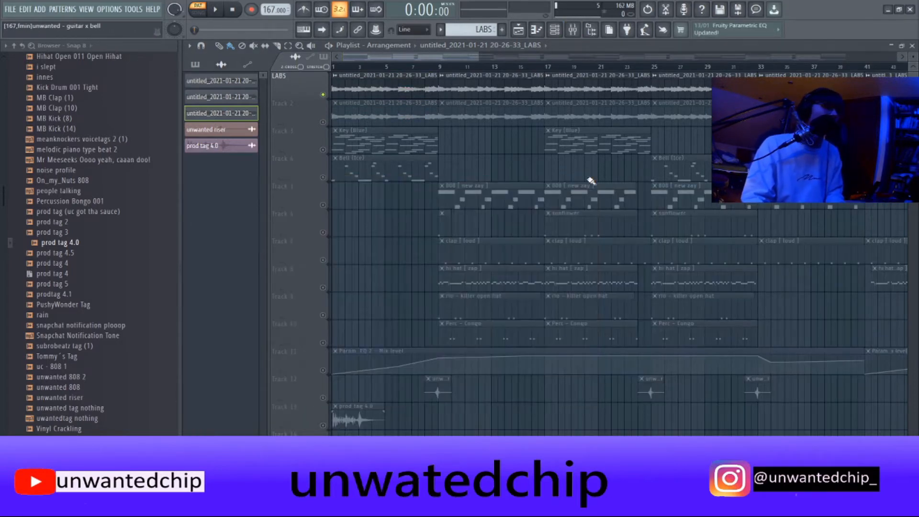
Unmute Track 2 and play both LABS audio tracks together in song mode.
{"action": "left_click", "coordinate": [323, 122]}
{"action": "left_click", "coordinate": [198, 12]}
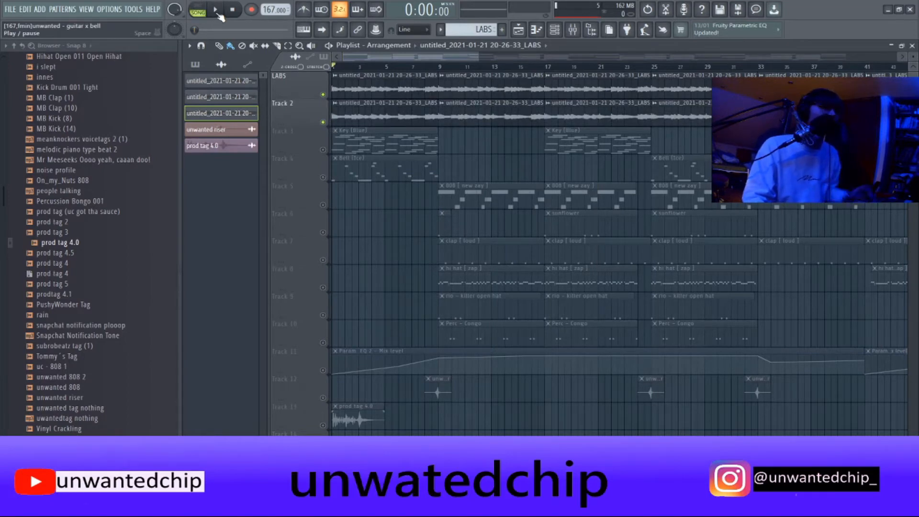
{"action": "left_click", "coordinate": [215, 10]}
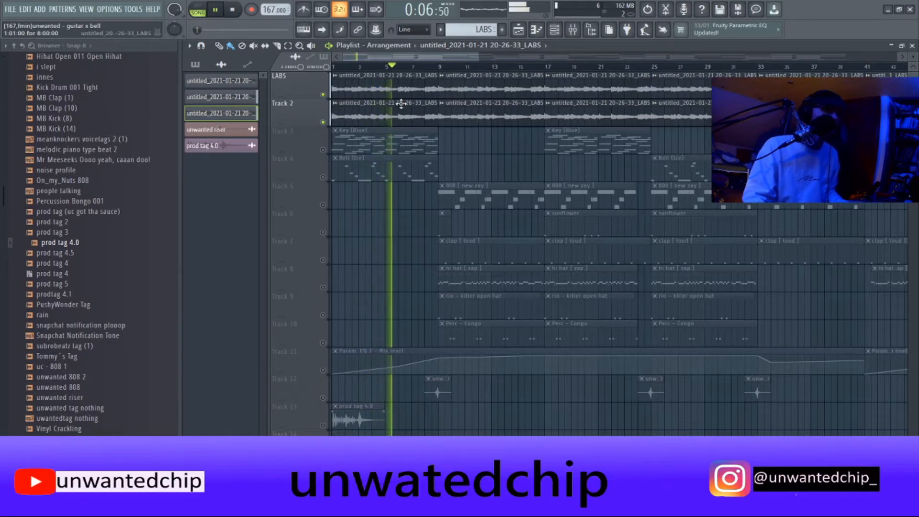
{"action": "key", "text": "space"}
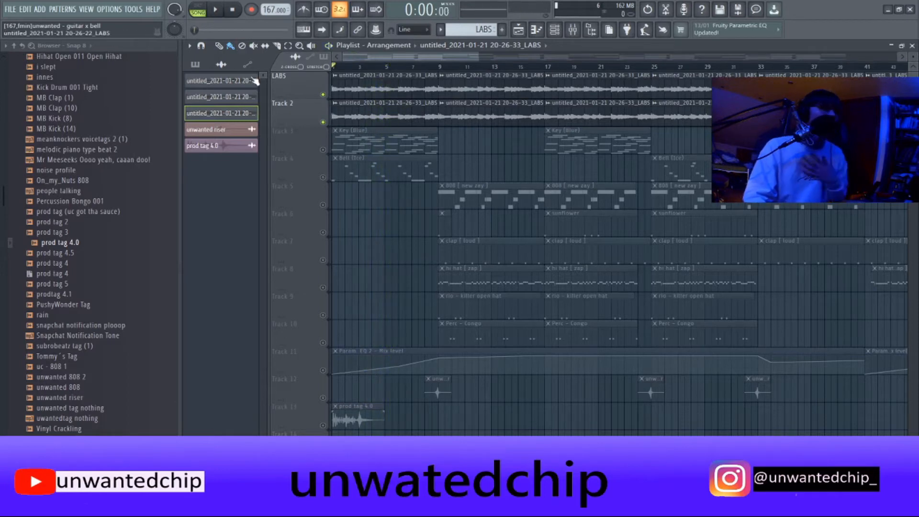
Solo Track 3 and play the Key (Blue) melody from its piano roll in pattern mode.
{"action": "right_click", "coordinate": [323, 150]}
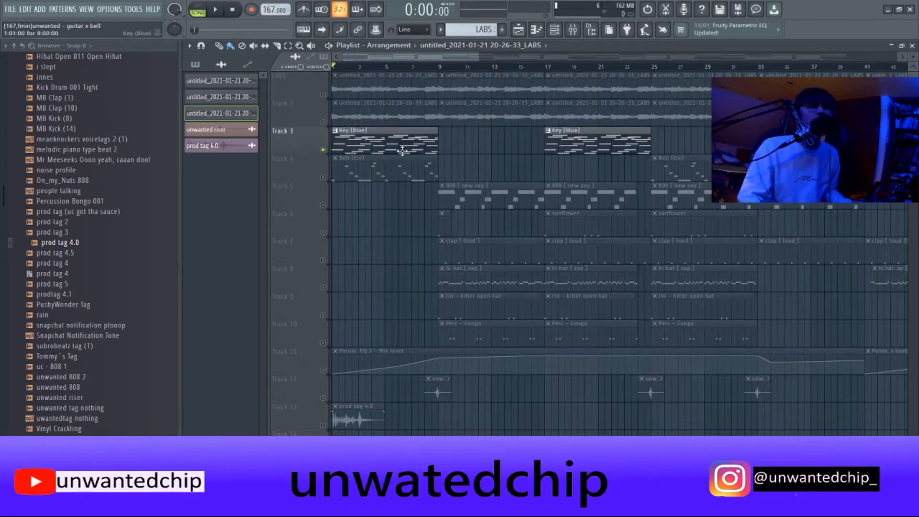
{"action": "double_click", "coordinate": [421, 144]}
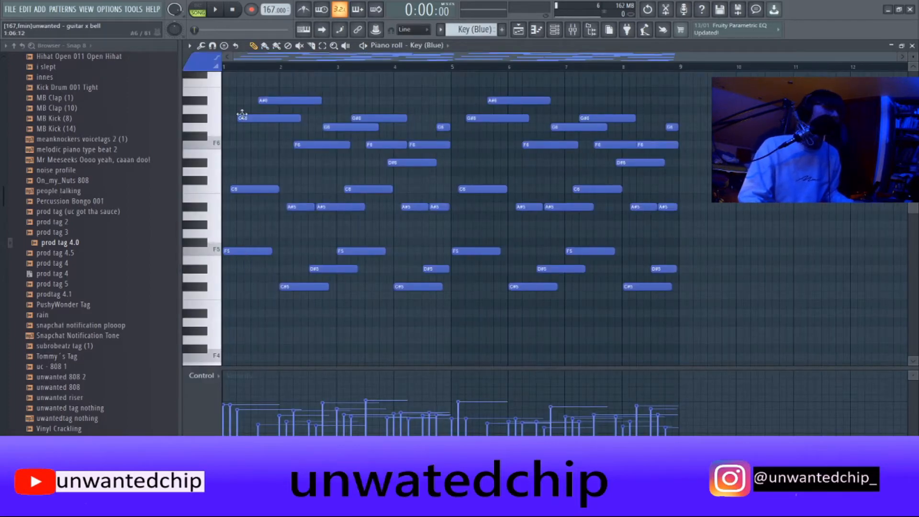
{"action": "key", "text": "F5"}
{"action": "left_click", "coordinate": [198, 9]}
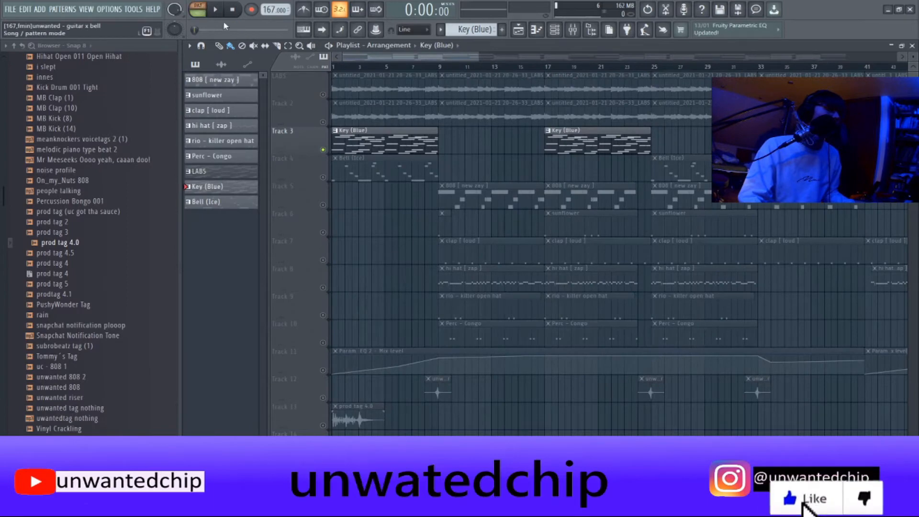
{"action": "double_click", "coordinate": [375, 145]}
{"action": "key", "text": "space"}
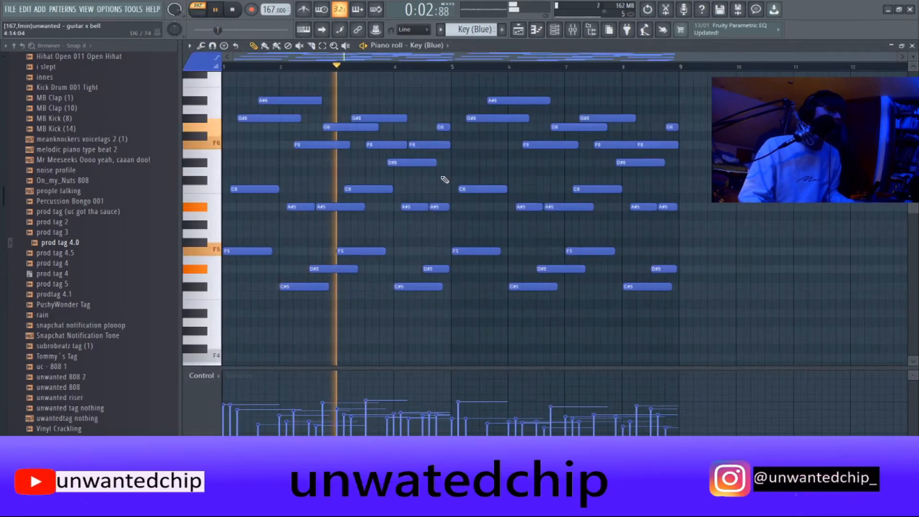
{"action": "key", "text": "space"}
Examine the ValhallaSupermassive and Fruity parametric EQ 2 effects on the Key (Blue) mixer track.
{"action": "key", "text": "F7"}
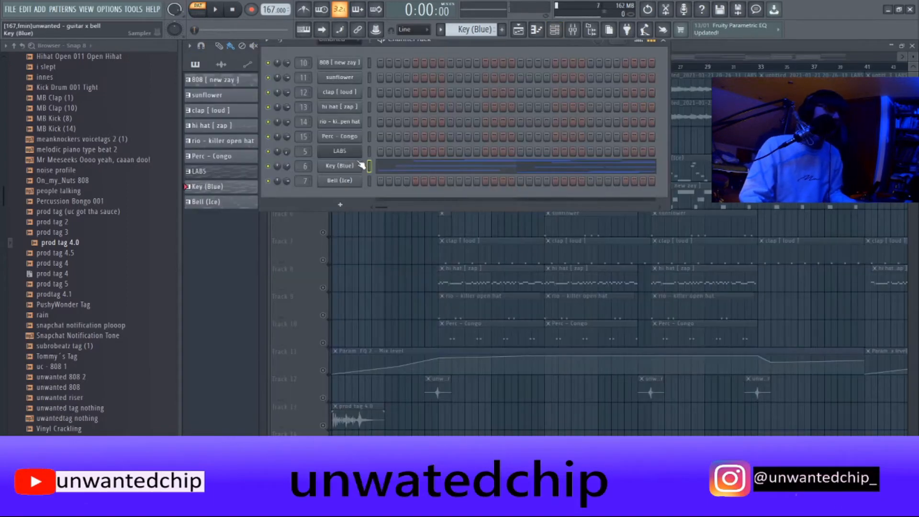
{"action": "left_click", "coordinate": [363, 166]}
{"action": "key", "text": "F9"}
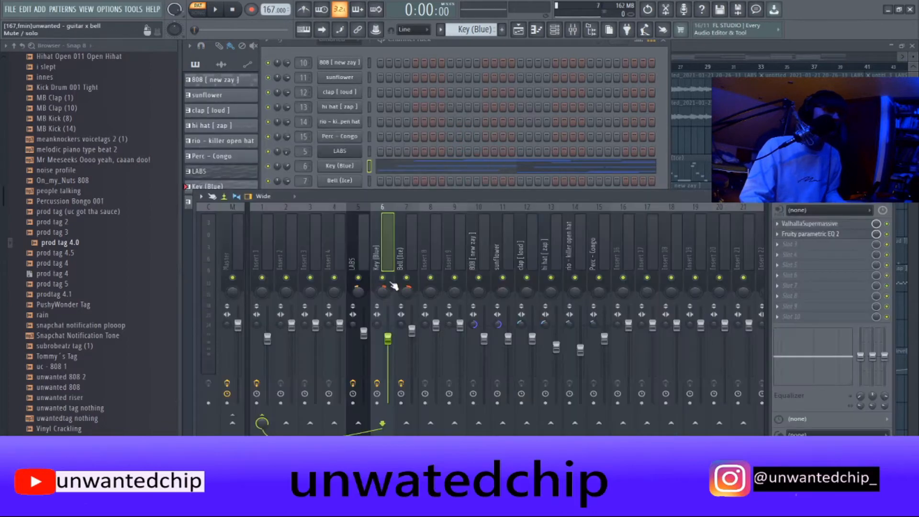
{"action": "left_click", "coordinate": [807, 224]}
{"action": "left_click", "coordinate": [717, 168]}
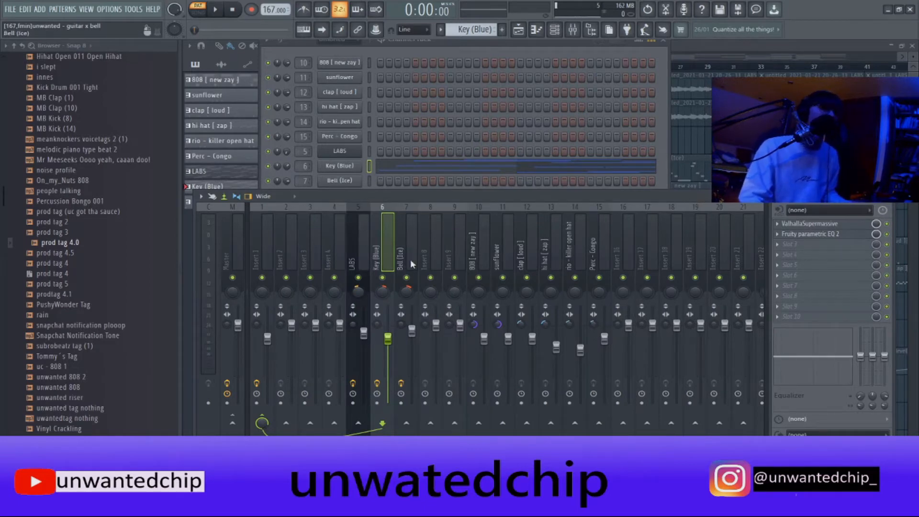
{"action": "left_click", "coordinate": [798, 233]}
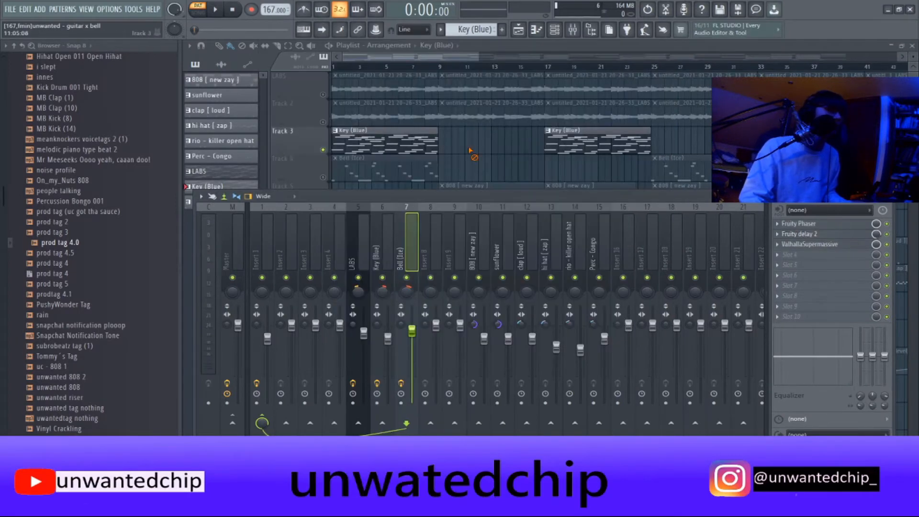
Return to the playlist, open the Bell (Ice) melody in its piano roll and play it in pattern mode.
{"action": "key", "text": "F9"}
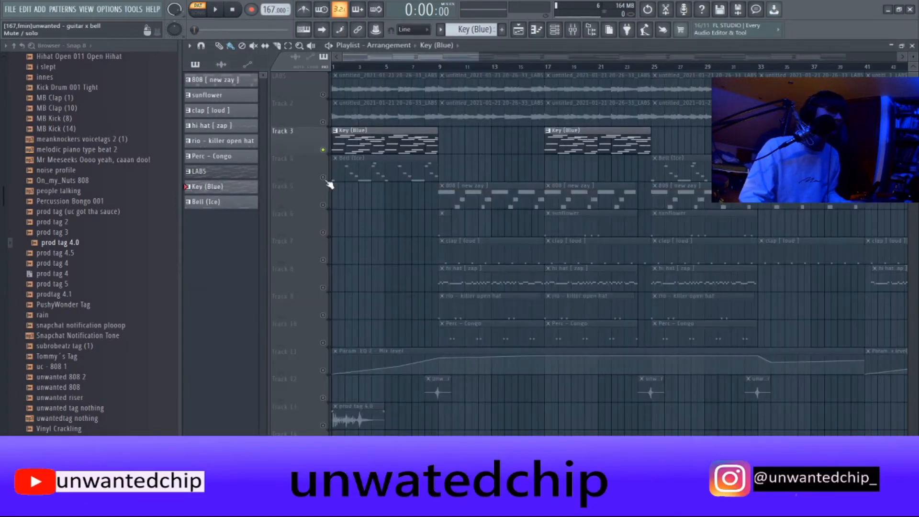
{"action": "double_click", "coordinate": [378, 176]}
{"action": "key", "text": "space"}
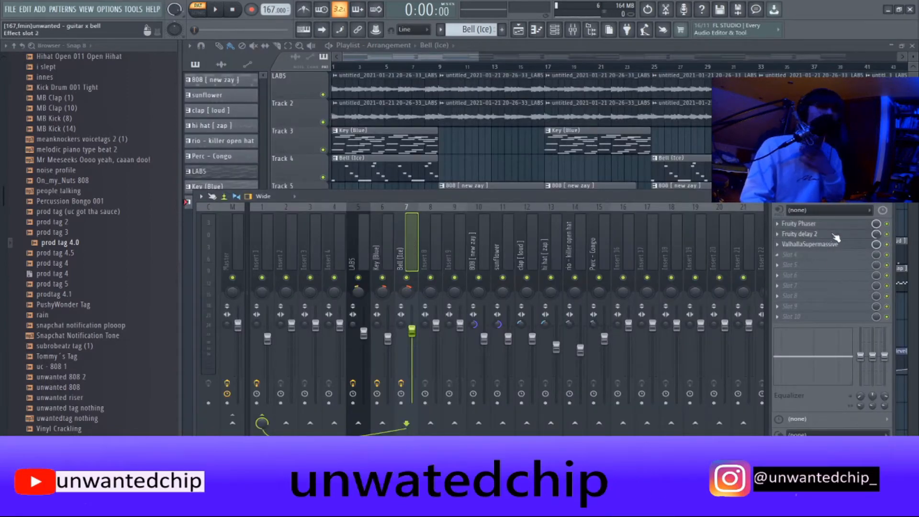
Examine the Fruity Phaser, Fruity delay 2 and ValhallaSupermassive effects on the Bell (Ice) mixer track, and close them.
{"action": "left_click", "coordinate": [798, 223]}
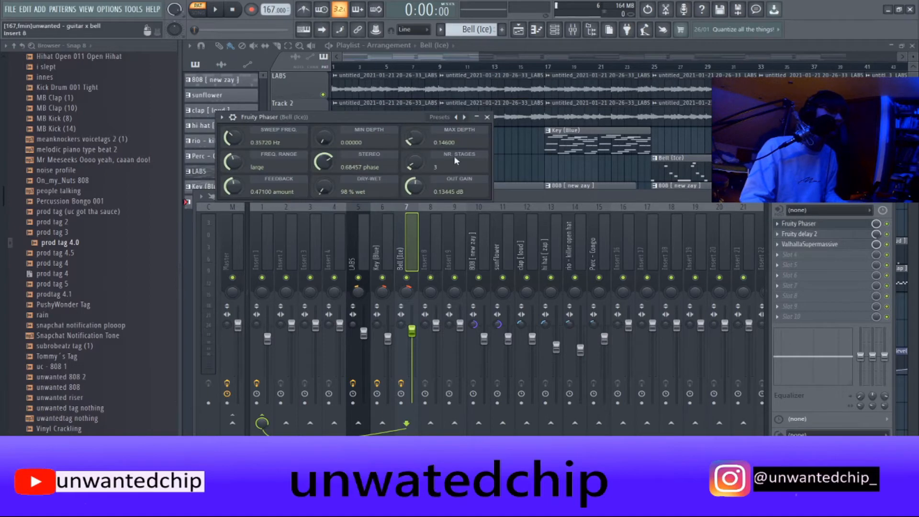
{"action": "left_click", "coordinate": [487, 117]}
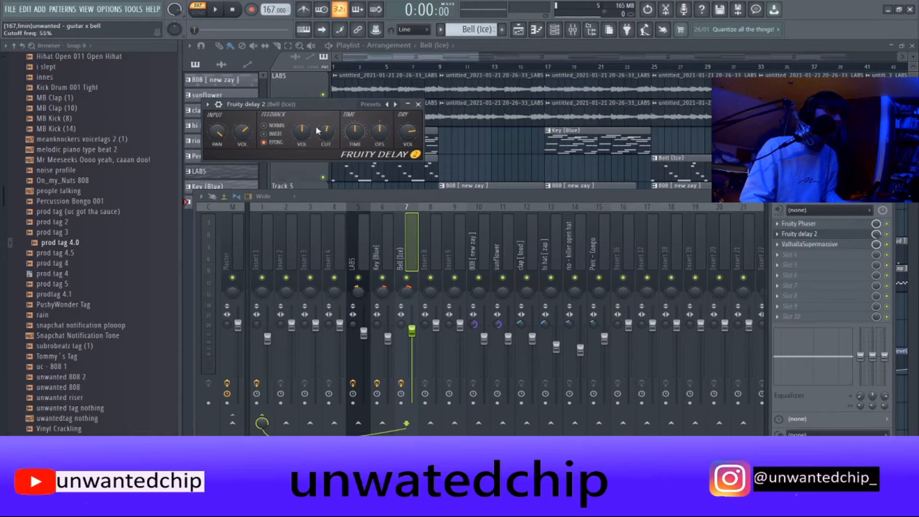
{"action": "left_click", "coordinate": [418, 105]}
{"action": "left_click", "coordinate": [803, 245]}
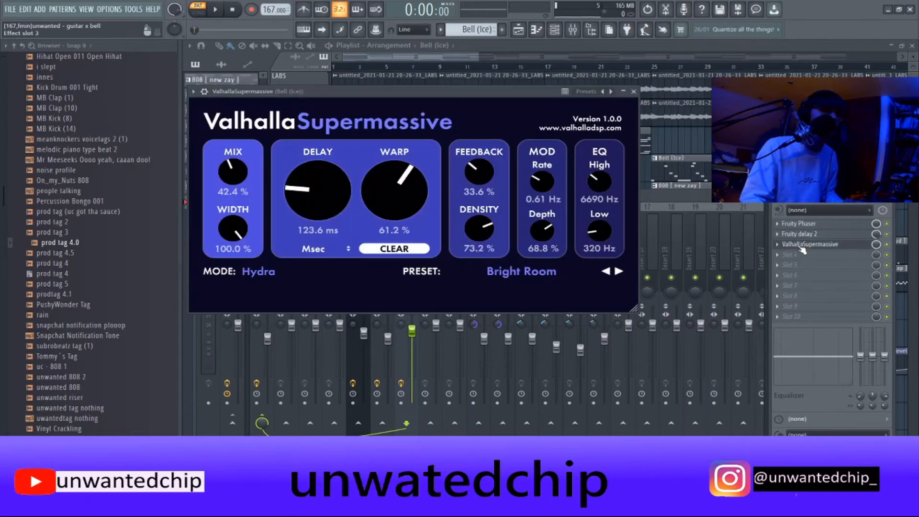
{"action": "left_click", "coordinate": [633, 92]}
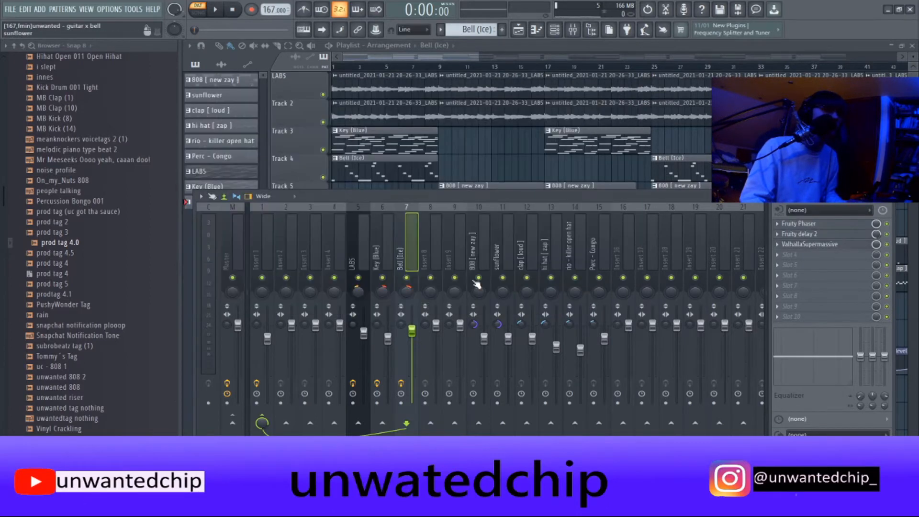
Review the routing of the LABS, Key (Blue) and Bell (Ice) tracks into Insert 1, and examine its Fruity parametric EQ 2.
{"action": "scroll", "coordinate": [418, 274], "scroll_direction": "up", "scroll_amount": 6}
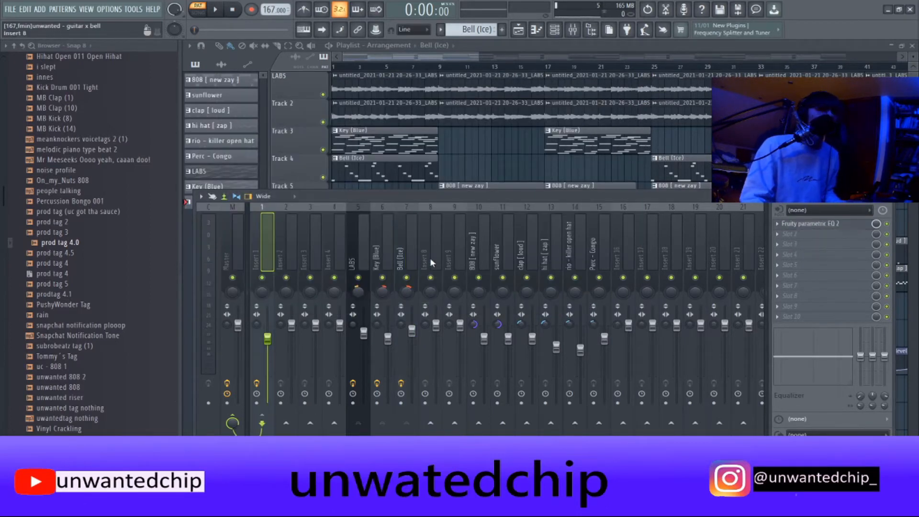
{"action": "left_click", "coordinate": [400, 251]}
{"action": "left_click", "coordinate": [390, 259], "text": "ctrl"}
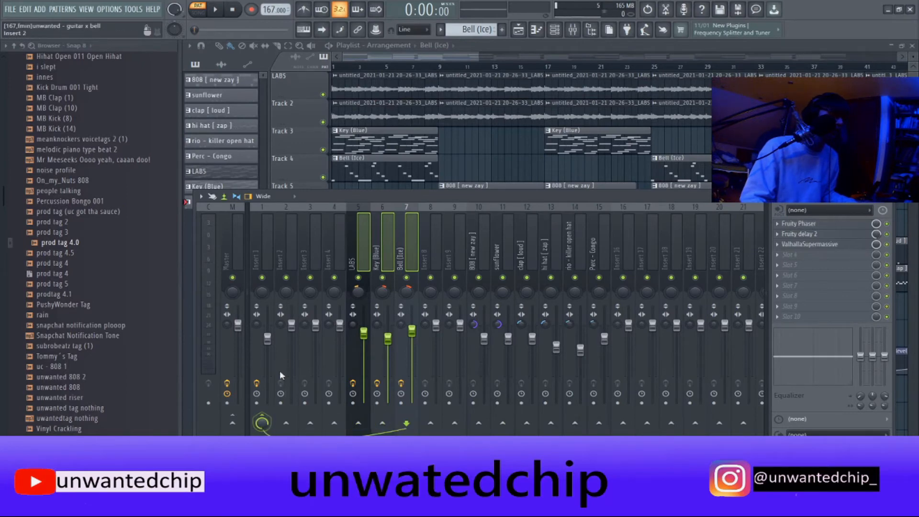
{"action": "left_click", "coordinate": [269, 249]}
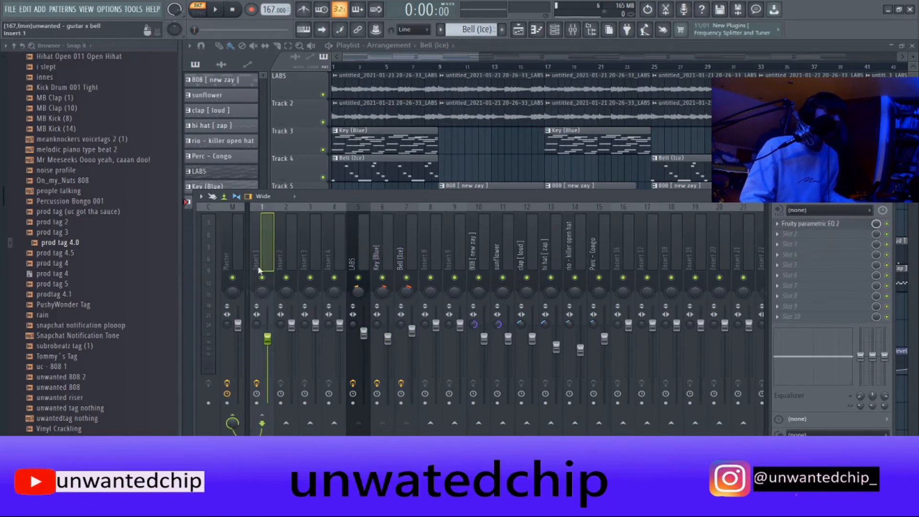
{"action": "left_click", "coordinate": [814, 223]}
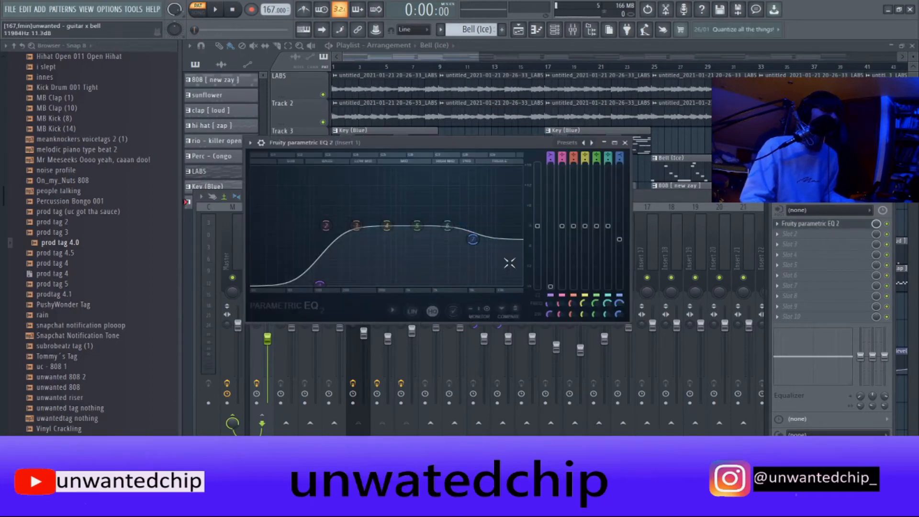
{"action": "left_click", "coordinate": [625, 143]}
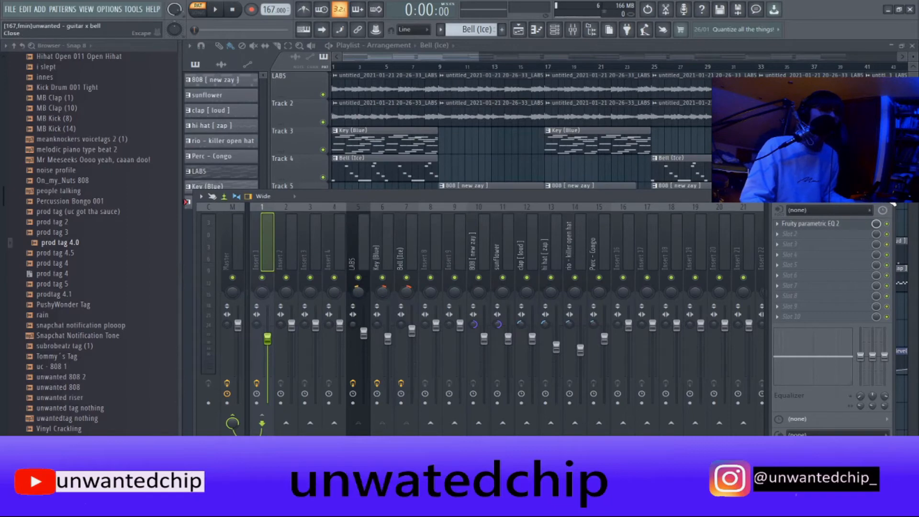
Close the mixer and play the four melody tracks with the EQ mix level automation in song mode.
{"action": "left_click", "coordinate": [893, 205]}
{"action": "key", "text": "l"}
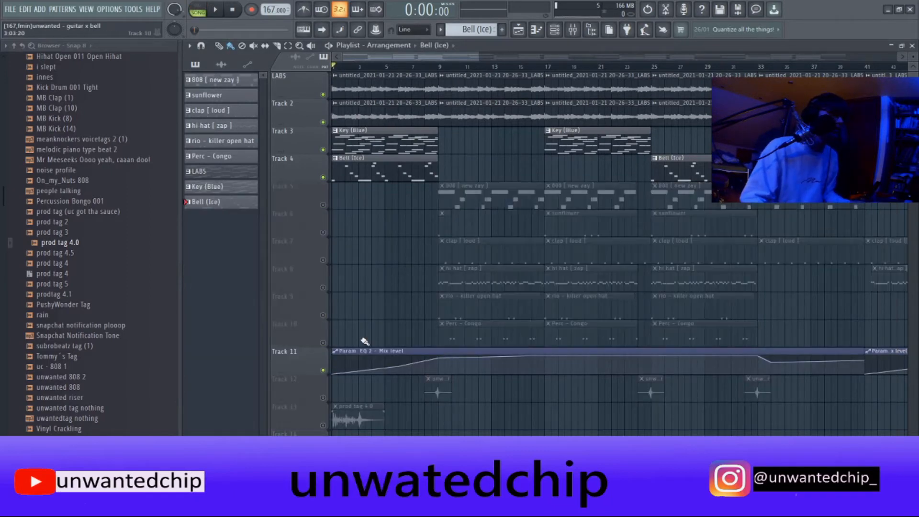
{"action": "key", "text": "space"}
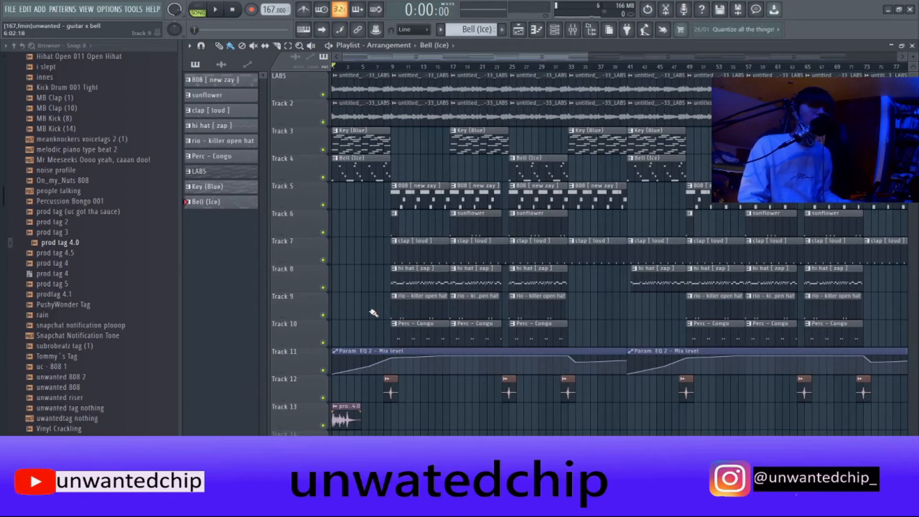
Check Insert 1 in the mixer, and highlight the opening melody clips on the first four playlist tracks before clearing the selection.
{"action": "key", "text": "F9"}
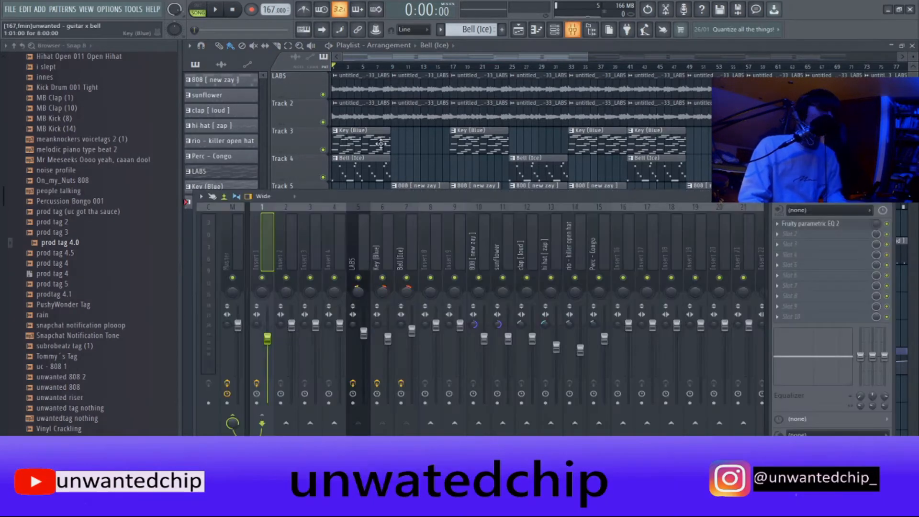
{"action": "key", "text": "F9"}
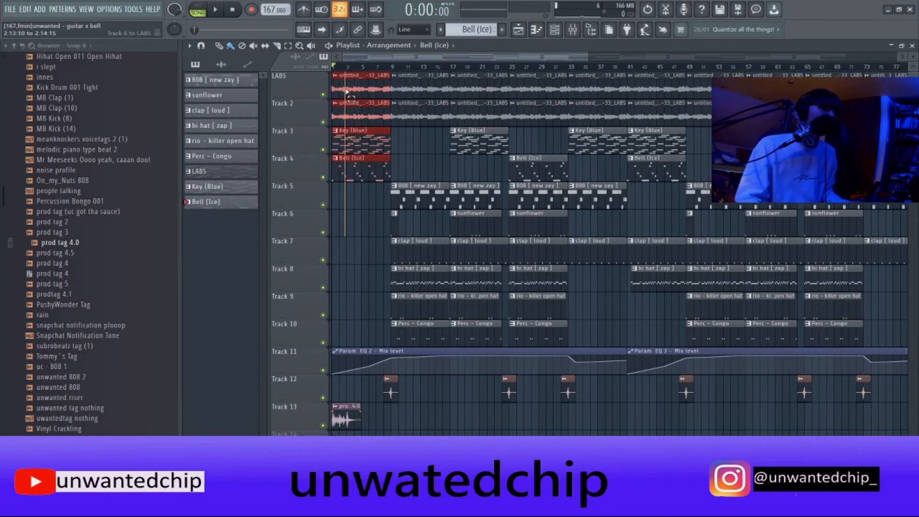
{"action": "left_click_drag", "start_coordinate": [408, 197], "coordinate": [409, 197]}
{"action": "left_click", "coordinate": [420, 165], "text": "ctrl"}
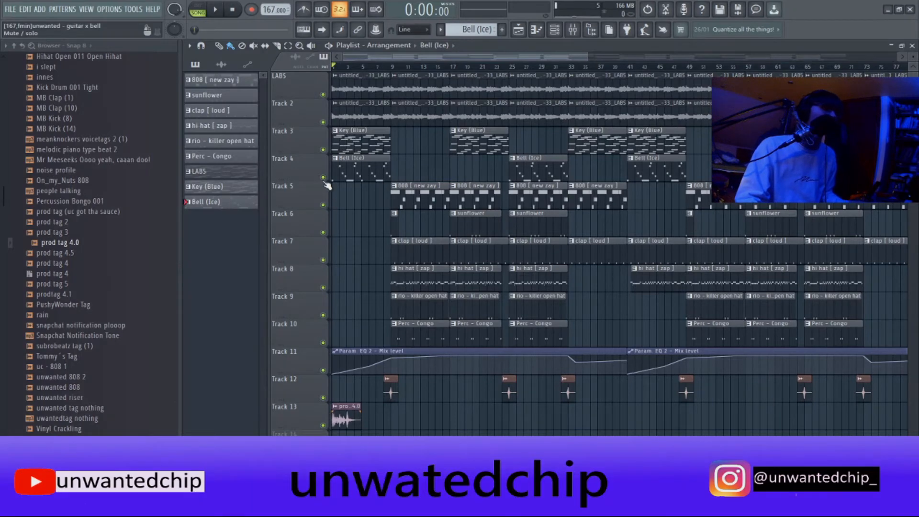
Solo Track 5 and play the 808 [ new zay ] bassline from its piano roll in pattern mode.
{"action": "right_click", "coordinate": [323, 205]}
{"action": "double_click", "coordinate": [402, 197]}
{"action": "left_click", "coordinate": [201, 9]}
{"action": "key", "text": "space"}
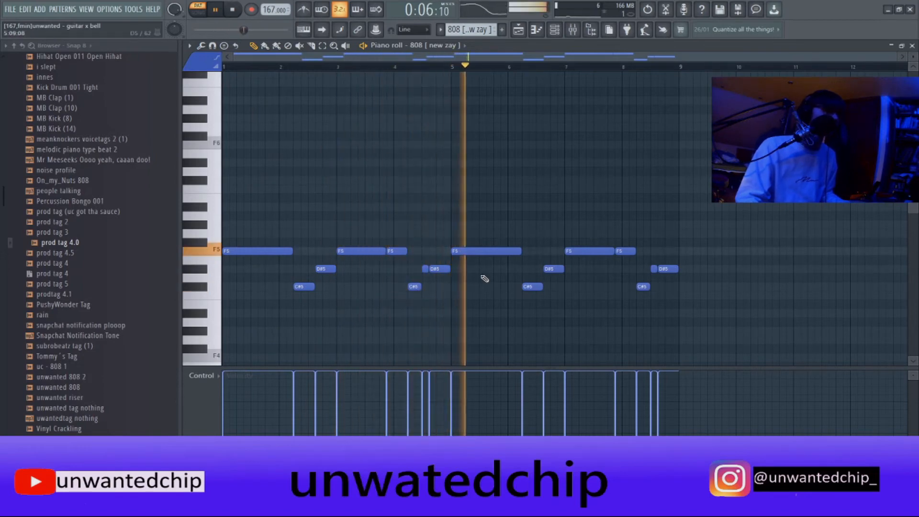
{"action": "key", "text": "space"}
Examine the sampler and envelope settings of the 808 [ new zay ] channel, and return to the playlist.
{"action": "key", "text": "F6"}
{"action": "left_click", "coordinate": [356, 63]}
{"action": "left_click", "coordinate": [204, 110]}
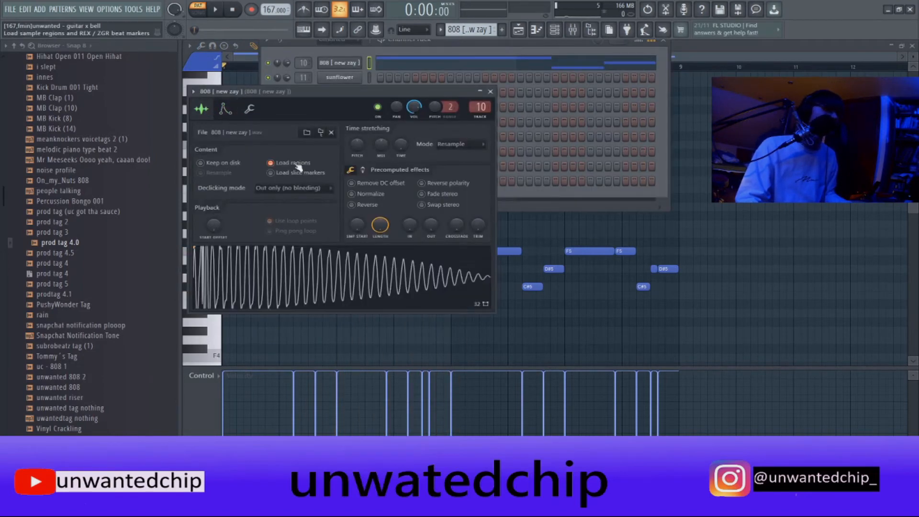
{"action": "left_click", "coordinate": [225, 109]}
{"action": "left_click", "coordinate": [491, 91]}
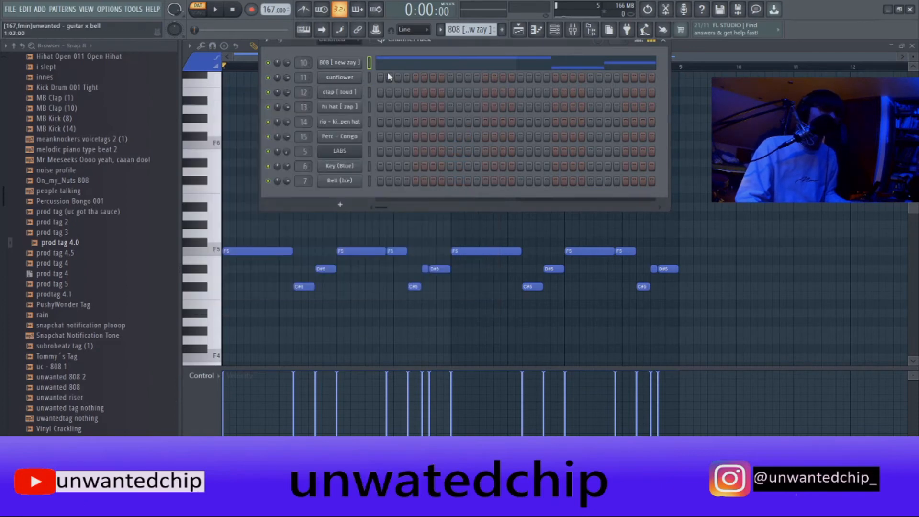
{"action": "key", "text": "F6"}
{"action": "key", "text": "F5"}
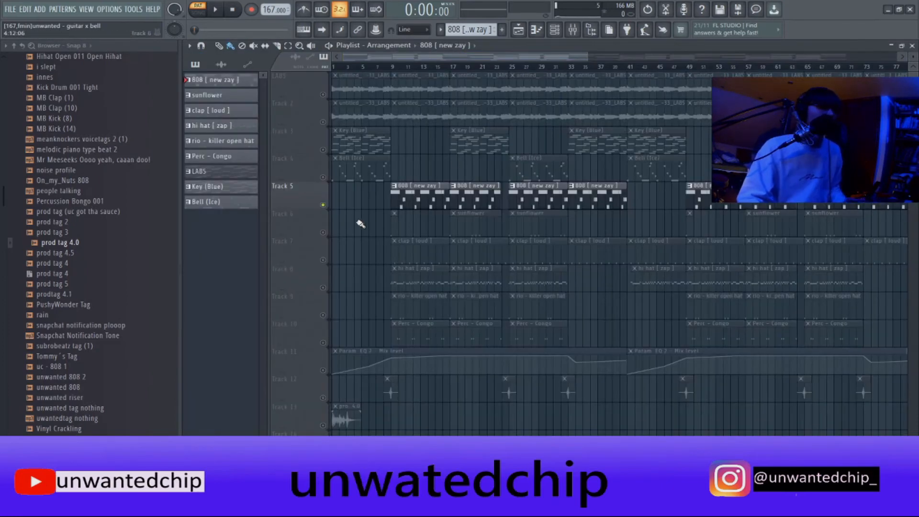
Play the sunflower track from bar 17 in song mode, unmuting Track 5 to hear it together with the 808.
{"action": "left_click", "coordinate": [454, 67]}
{"action": "key", "text": "space"}
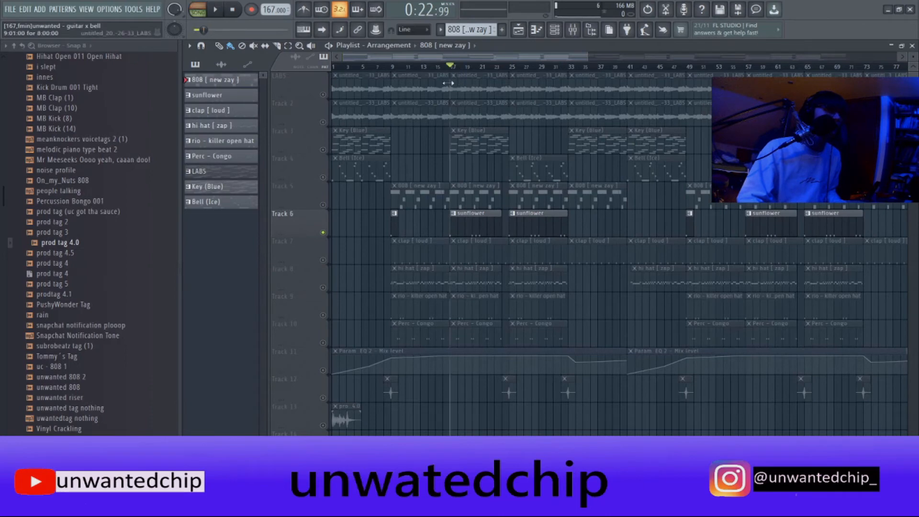
{"action": "left_click", "coordinate": [323, 205]}
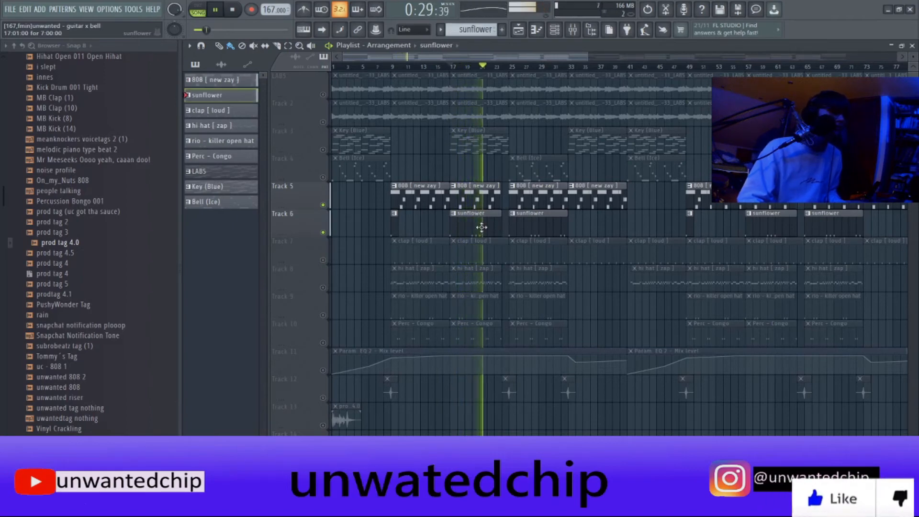
{"action": "key", "text": "space"}
Examine the notes of the sunflower pattern in its piano roll, and return to the playlist.
{"action": "double_click", "coordinate": [495, 229]}
{"action": "key", "text": "ctrl+d"}
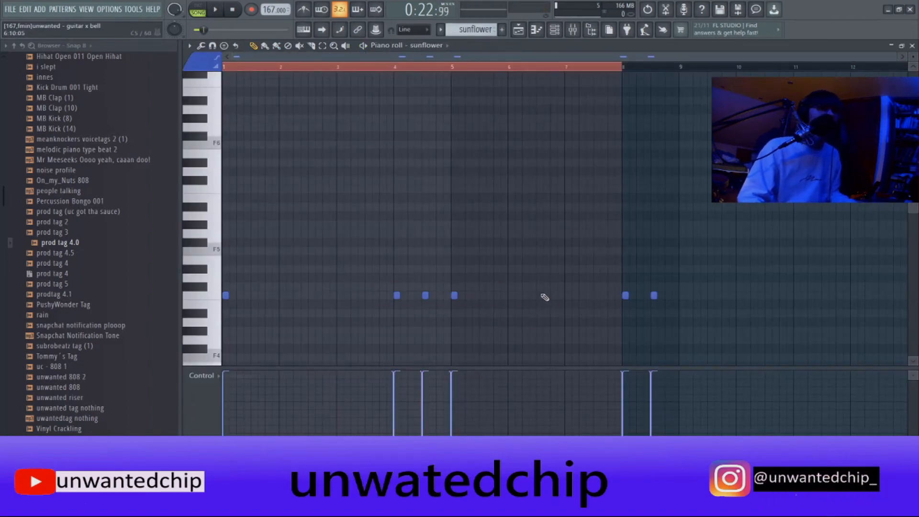
{"action": "key", "text": "F5"}
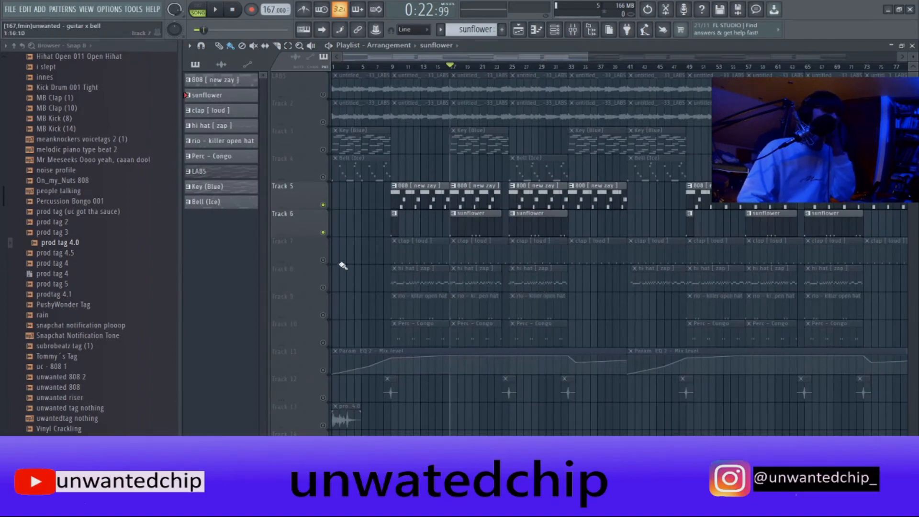
Solo Track 7 and play the clap [ loud ] pattern from bar 17.
{"action": "right_click", "coordinate": [323, 260]}
{"action": "key", "text": "space"}
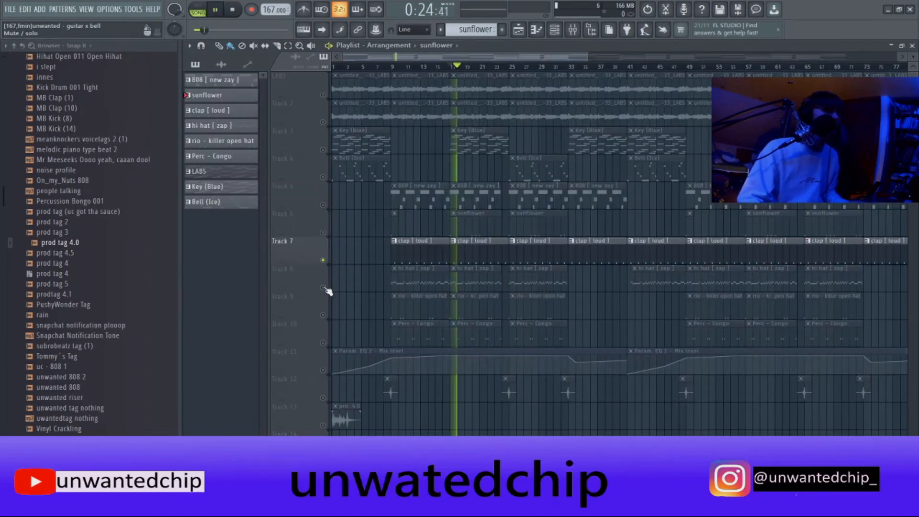
{"action": "key", "text": "space"}
Play the soloed hi hat [ zap ] track from bar 17, and examine the pattern's notes in its piano roll.
{"action": "double_click", "coordinate": [491, 278]}
{"action": "key", "text": "space"}
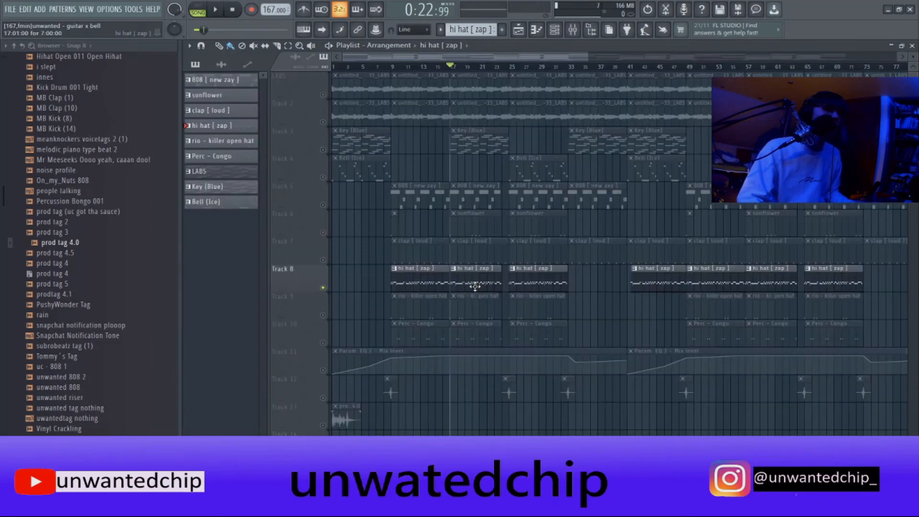
{"action": "double_click", "coordinate": [473, 289]}
{"action": "left_click_drag", "start_coordinate": [728, 212], "coordinate": [223, 310]}
{"action": "left_click", "coordinate": [339, 319], "text": "ctrl"}
{"action": "key", "text": "Escape"}
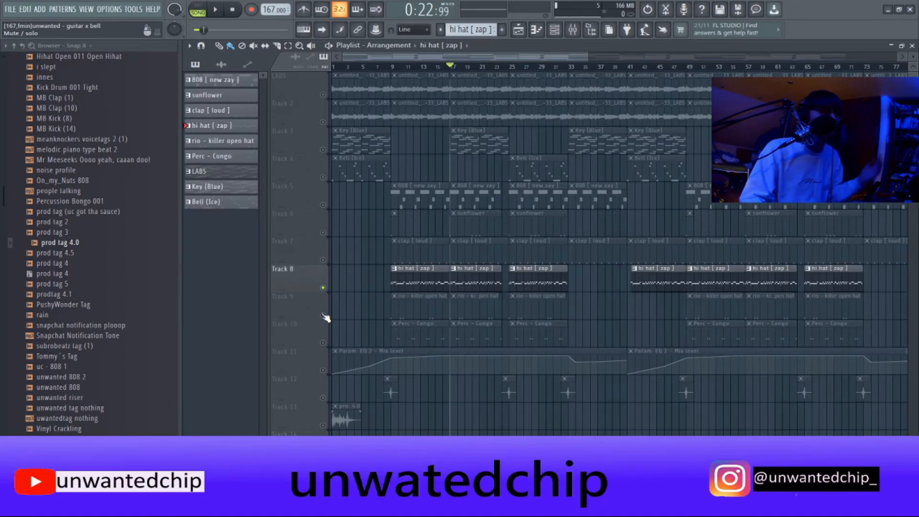
Open the rio - killer open hat pattern in its piano roll, play it, and return to the playlist.
{"action": "double_click", "coordinate": [479, 309]}
{"action": "key", "text": "space"}
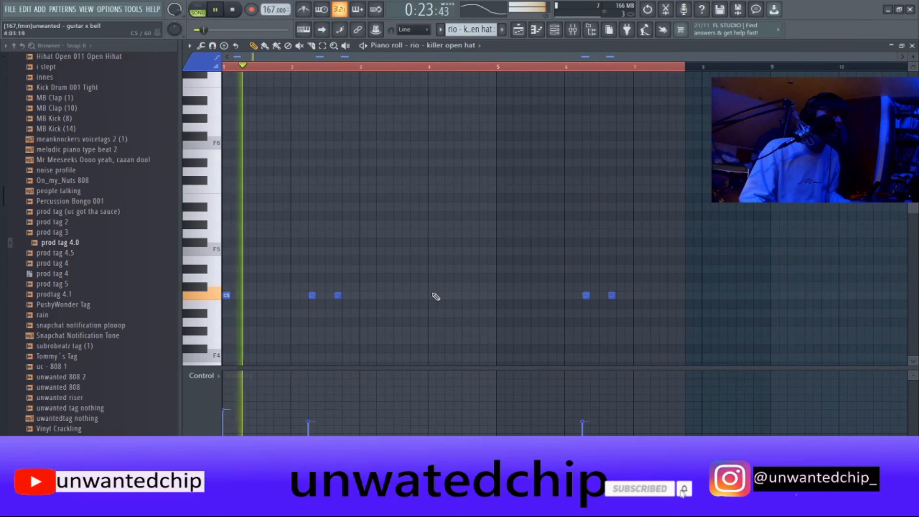
{"action": "key", "text": "F5"}
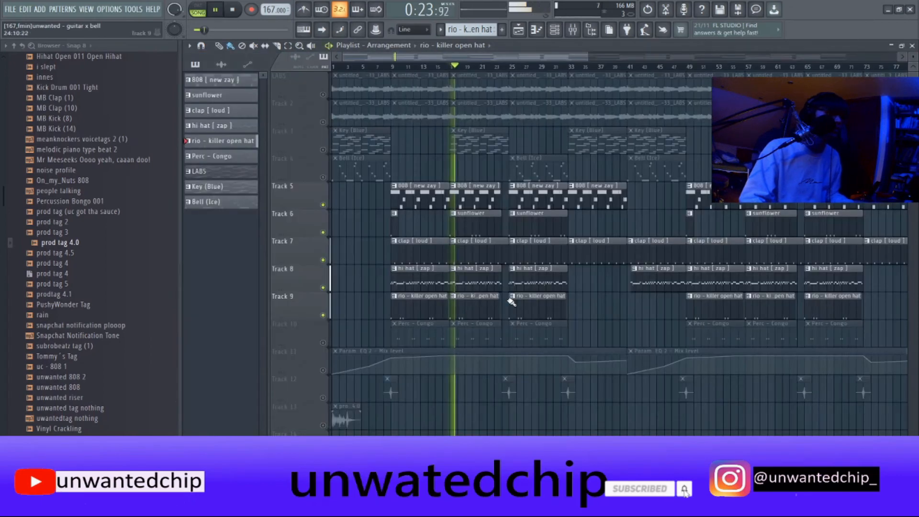
Reopen the rio - killer open hat notes, mark them in the piano roll, and play from bar 17 with the other drums.
{"action": "double_click", "coordinate": [481, 308]}
{"action": "key", "text": "space"}
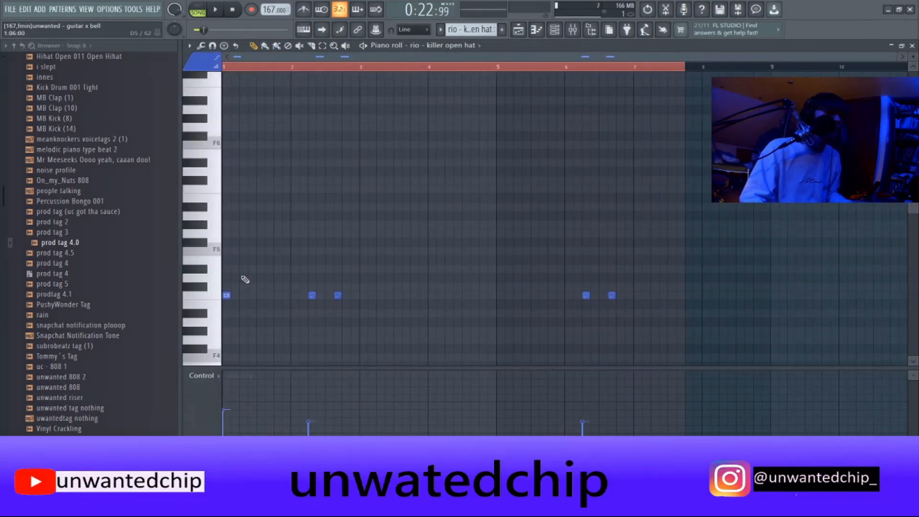
{"action": "left_click", "coordinate": [215, 298]}
{"action": "left_click_drag", "start_coordinate": [285, 282], "coordinate": [733, 335]}
{"action": "key", "text": "ctrl+d"}
{"action": "key", "text": "space"}
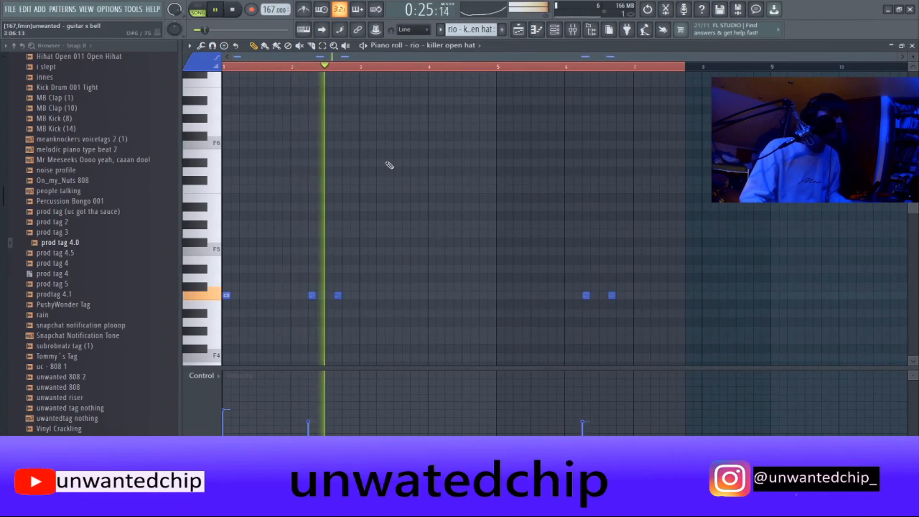
Return to the playlist and stop playback, open the Perc - Congo pattern in its piano roll, play it, and return to the playlist.
{"action": "key", "text": "F5"}
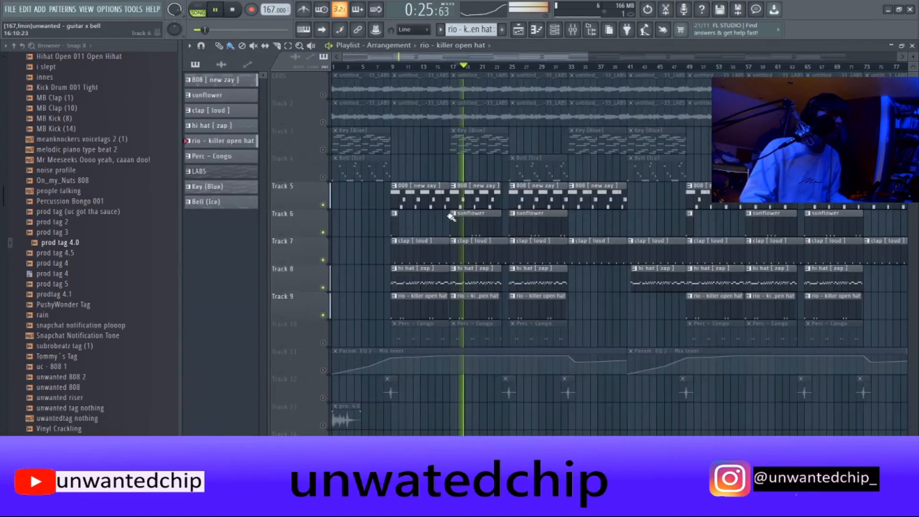
{"action": "key", "text": "space"}
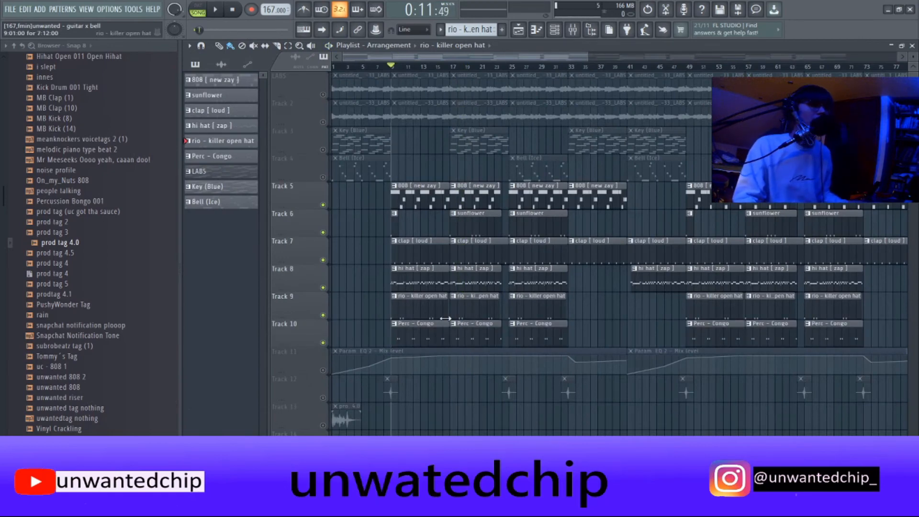
{"action": "double_click", "coordinate": [405, 338]}
{"action": "key", "text": "space"}
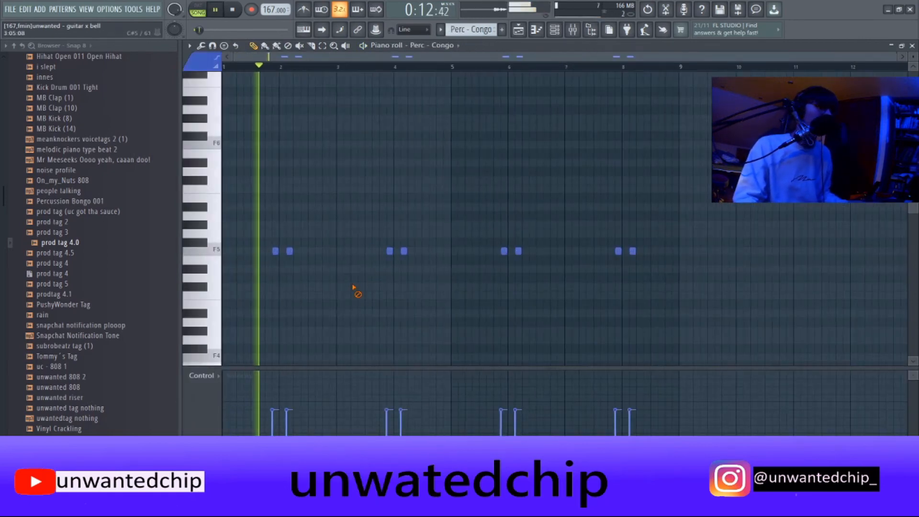
{"action": "key", "text": "space"}
{"action": "key", "text": "F5"}
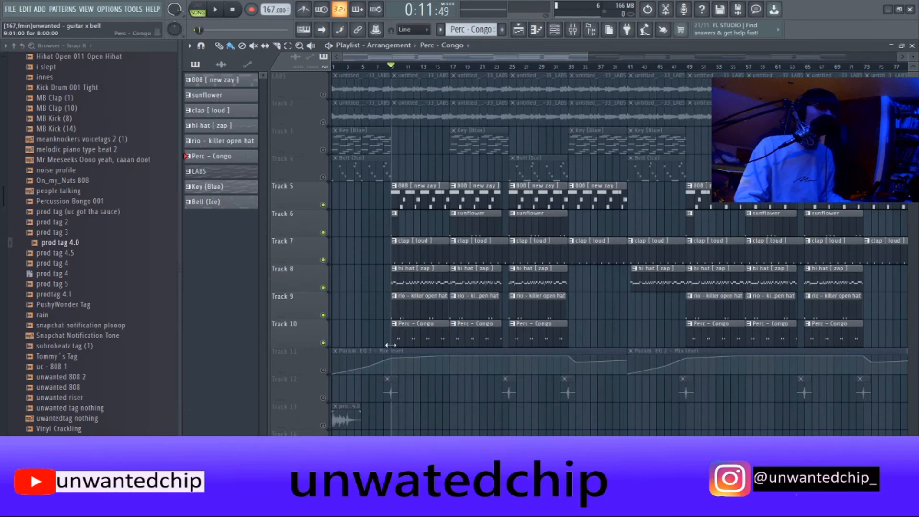
Play the Track 12 riser leading into bar 9, and view the unwanted riser clip's sample settings.
{"action": "scroll", "coordinate": [420, 67], "scroll_direction": "up", "scroll_amount": 3}
{"action": "key", "text": "space"}
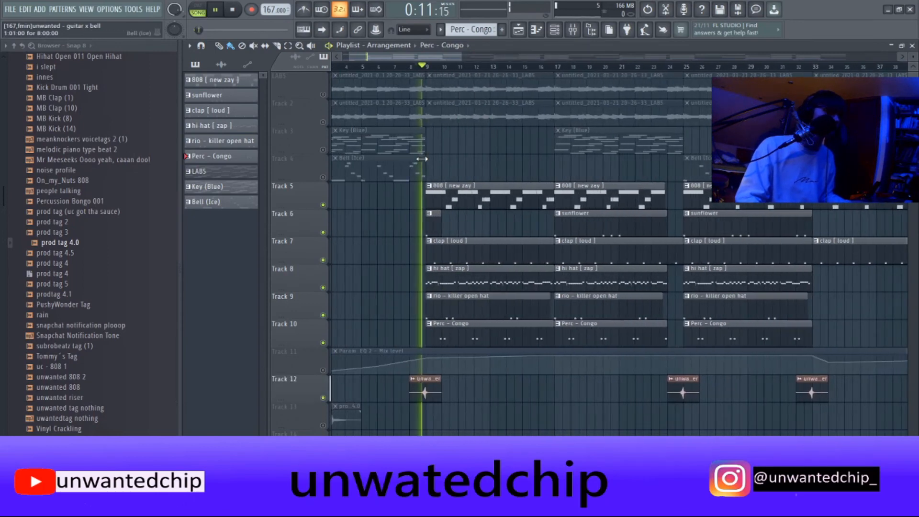
{"action": "key", "text": "space"}
{"action": "double_click", "coordinate": [422, 391]}
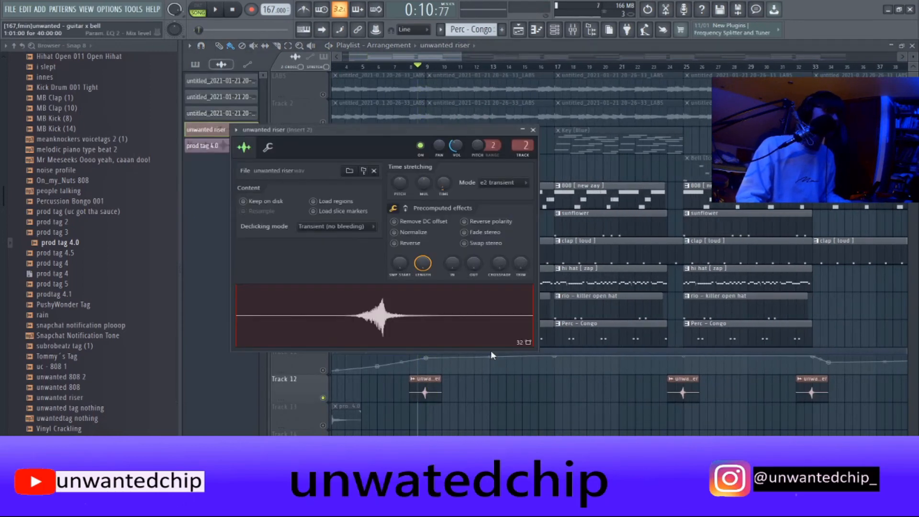
{"action": "left_click", "coordinate": [533, 129]}
Show the mixer and inspect the effects and EQ on the 808 [ new zay ], sunflower and clap [ loud ] inserts.
{"action": "key", "text": "F9"}
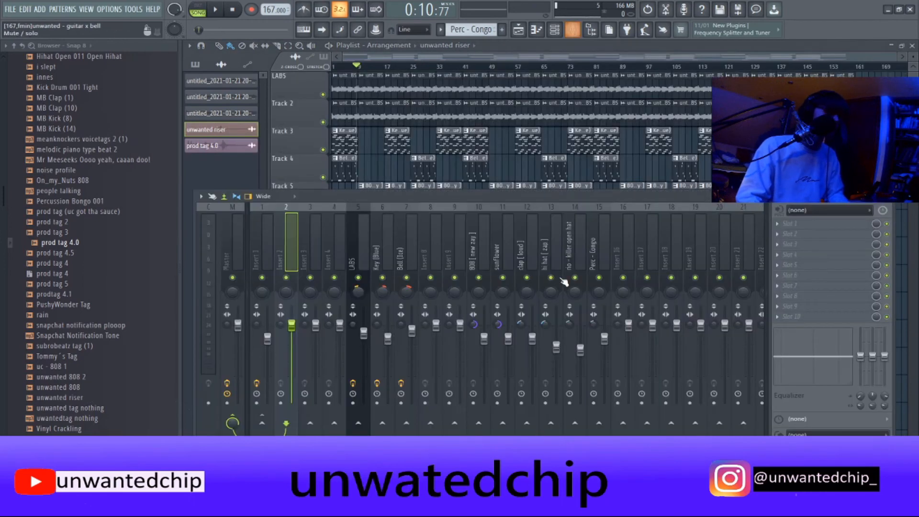
{"action": "left_click", "coordinate": [484, 242]}
{"action": "mouse_move", "coordinate": [475, 250]}
{"action": "left_mouse_down"}
{"action": "mouse_move", "coordinate": [576, 239]}
{"action": "mouse_move", "coordinate": [484, 243]}
{"action": "left_mouse_up"}
{"action": "left_click", "coordinate": [504, 241]}
{"action": "left_click", "coordinate": [528, 242]}
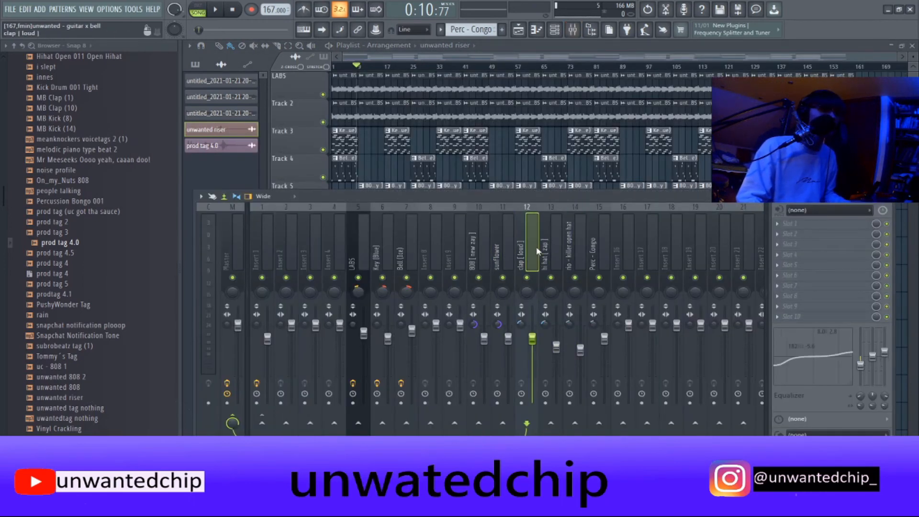
{"action": "left_click", "coordinate": [483, 242]}
{"action": "left_click", "coordinate": [501, 255]}
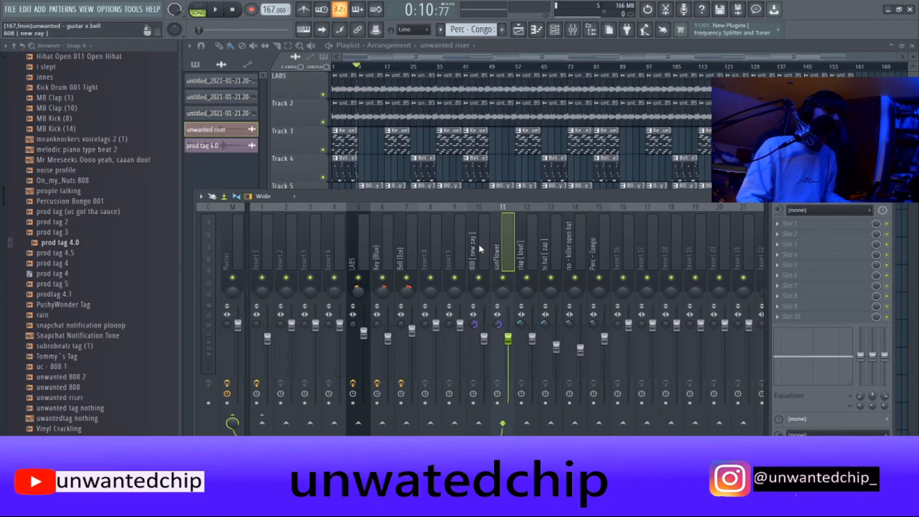
{"action": "left_click", "coordinate": [480, 247]}
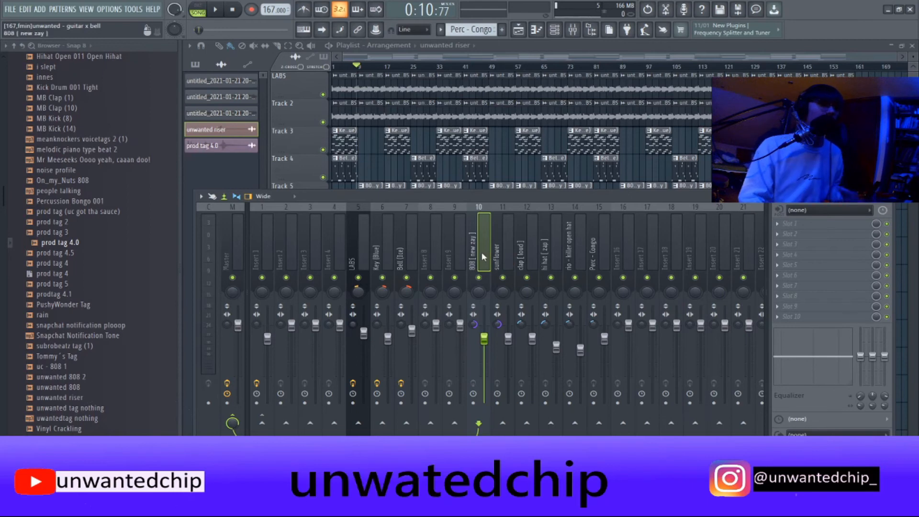
Check the clap [ loud ], hi hat [ zap ], rio - killer open hat and Perc - Congo inserts for effects and EQ.
{"action": "left_click", "coordinate": [529, 245]}
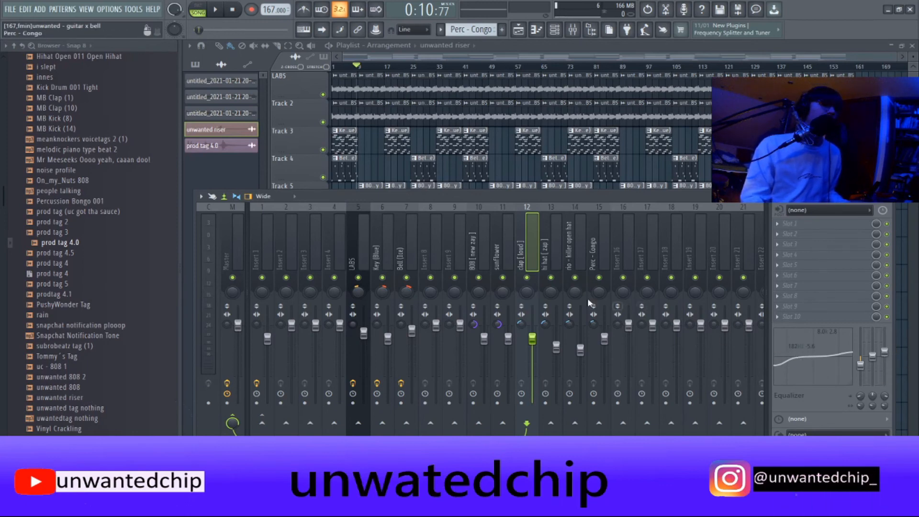
{"action": "left_click", "coordinate": [560, 252]}
{"action": "left_click", "coordinate": [584, 249]}
{"action": "left_click", "coordinate": [594, 250]}
{"action": "left_click", "coordinate": [579, 250]}
{"action": "left_click", "coordinate": [559, 250]}
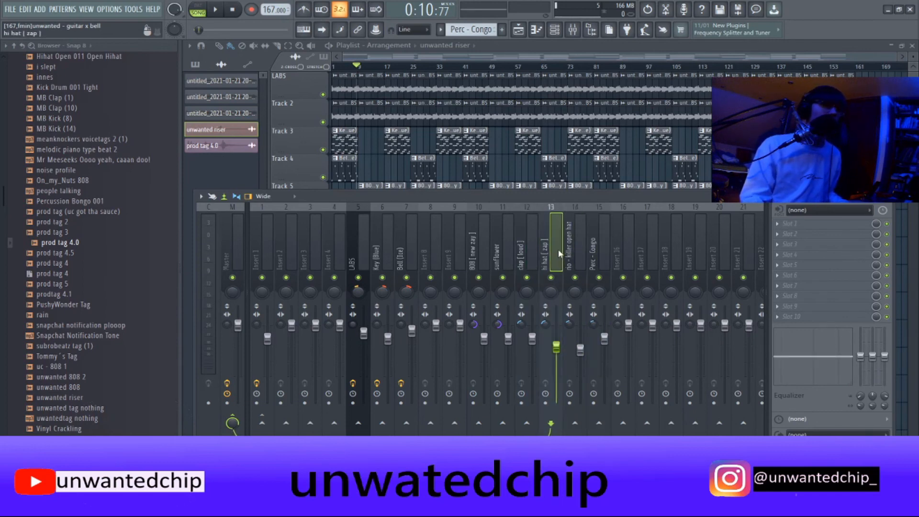
{"action": "left_click", "coordinate": [532, 250]}
{"action": "left_click", "coordinate": [487, 251]}
Open the Fruity Limiter on the master track, raise its gain, and close the limiter.
{"action": "left_click", "coordinate": [235, 259]}
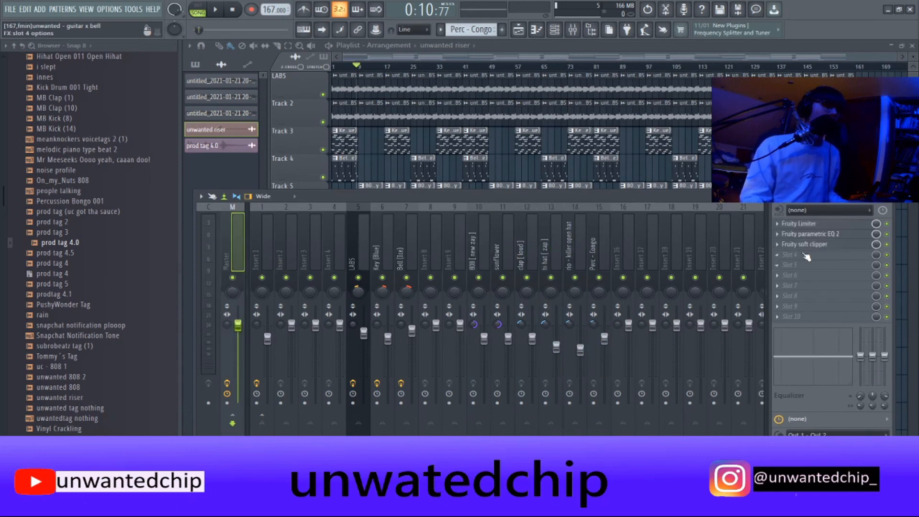
{"action": "left_click", "coordinate": [817, 227]}
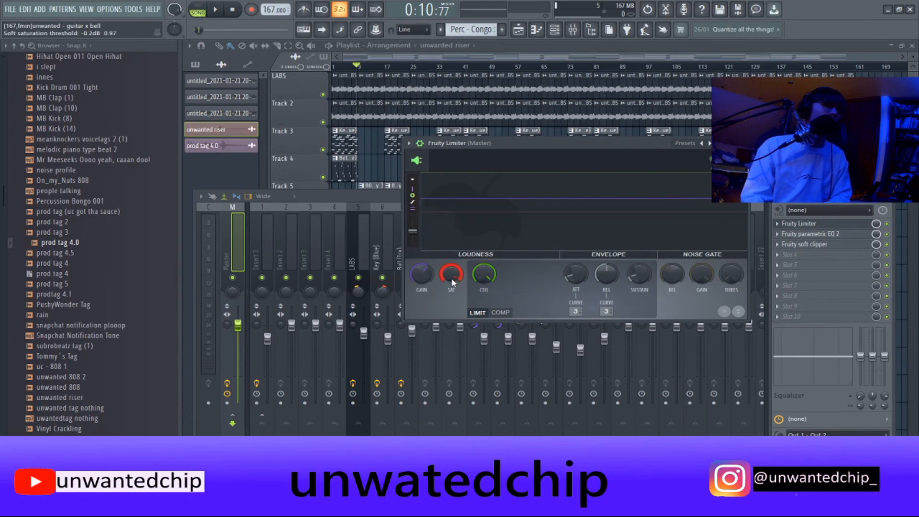
{"action": "left_click_drag", "start_coordinate": [421, 272], "coordinate": [421, 252]}
{"action": "left_click", "coordinate": [817, 223]}
Examine the master track's Fruity parametric EQ 2 curve and Fruity soft clipper settings, closing each plugin.
{"action": "left_click", "coordinate": [816, 234]}
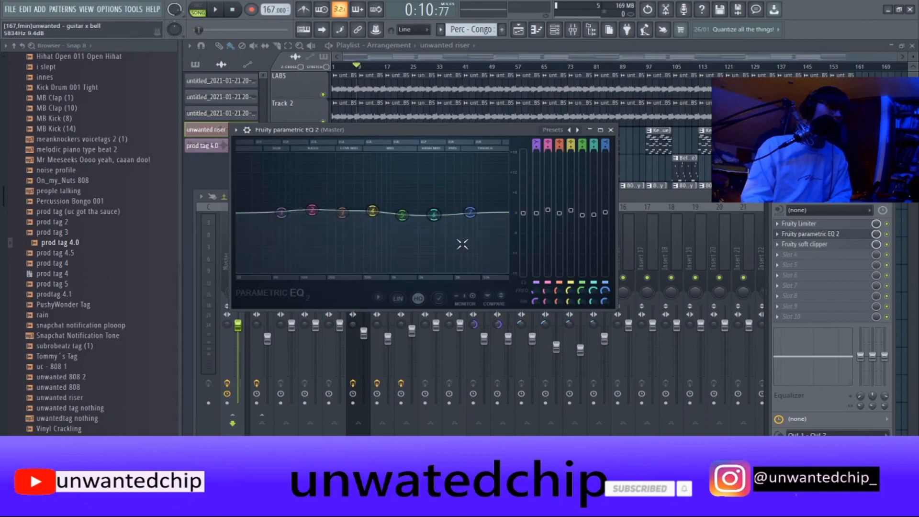
{"action": "left_click", "coordinate": [611, 130]}
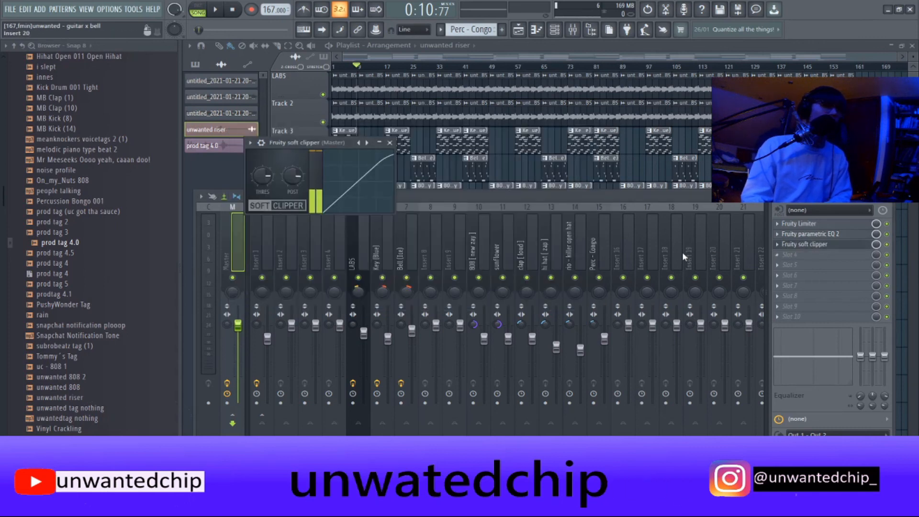
{"action": "left_click", "coordinate": [390, 143]}
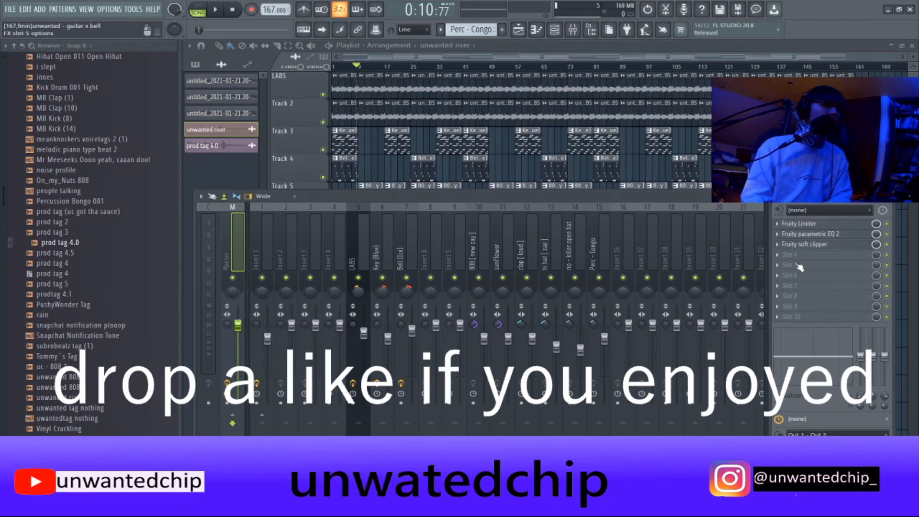